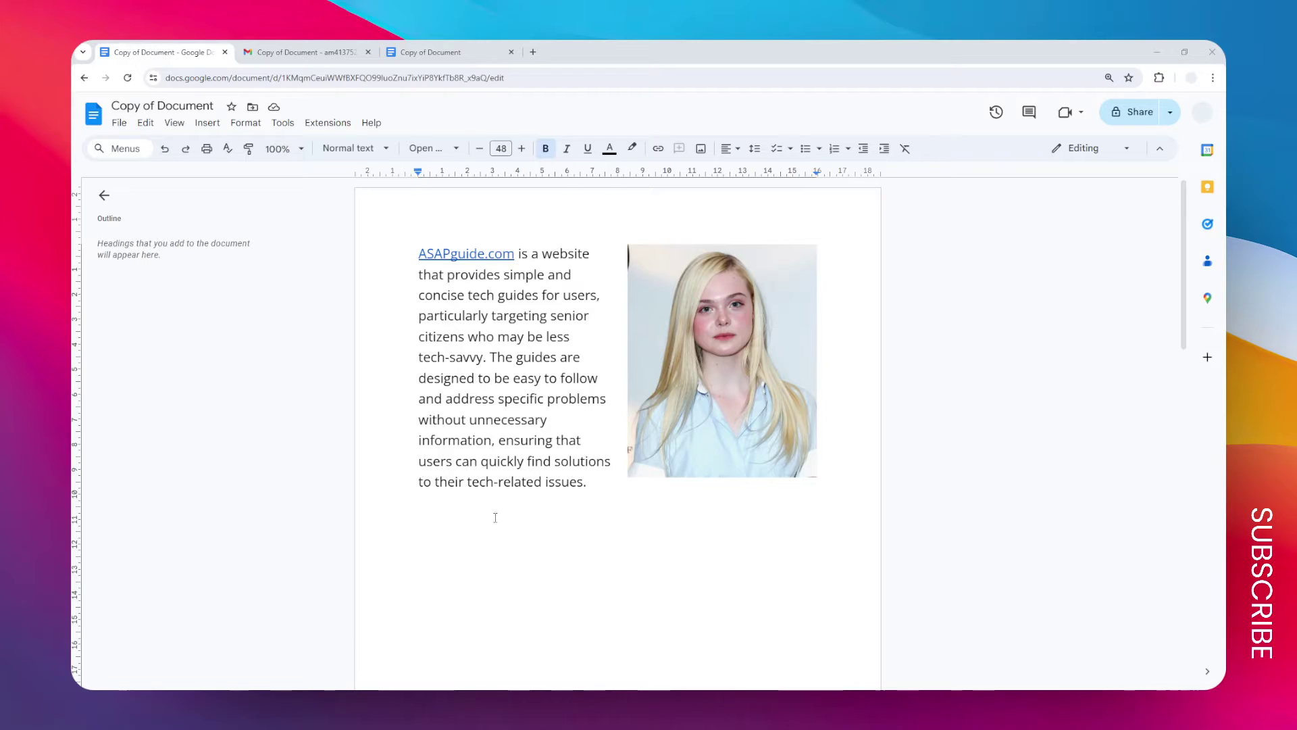
Place the cursor on the empty line below the paragraph and open the Insert menu to reach Drawing
{"action": "left_click", "coordinate": [520, 567]}
{"action": "left_click", "coordinate": [207, 123]}
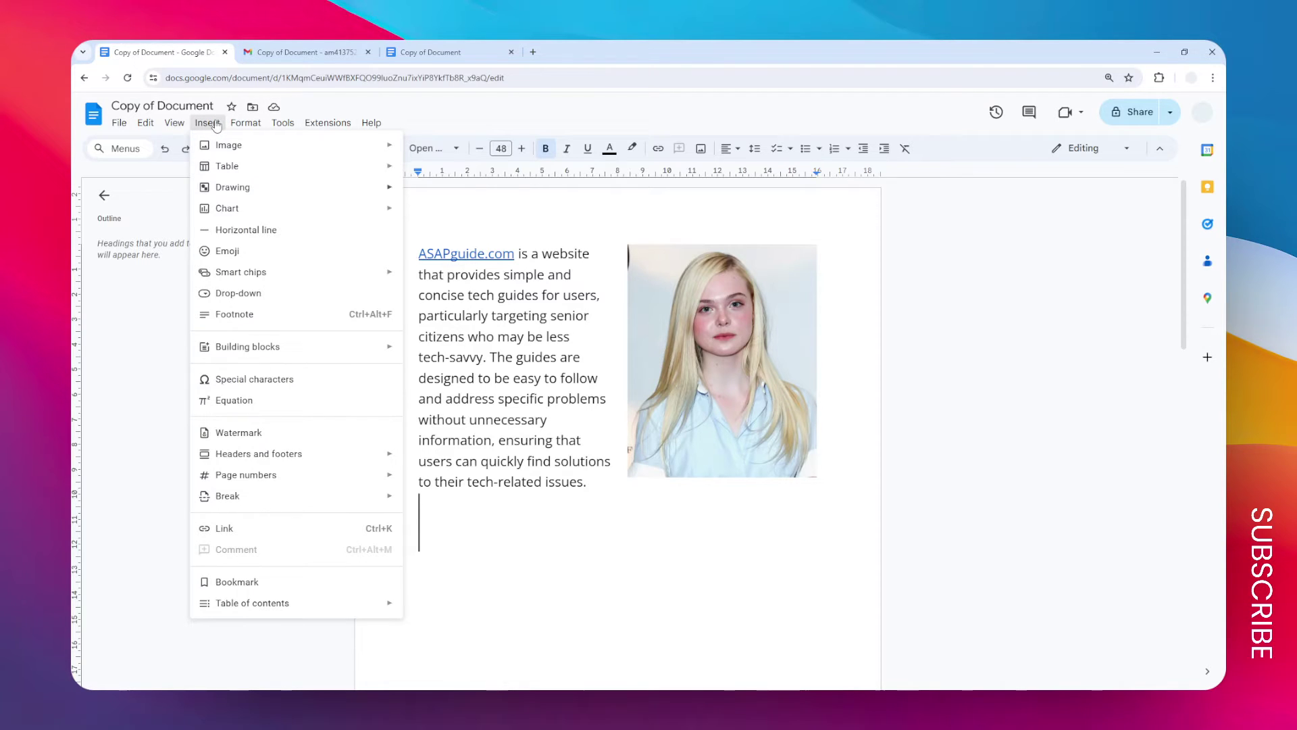
Start a new drawing and draw a rectangle labelled 'John' near the top-left
{"action": "mouse_move", "coordinate": [239, 188]}
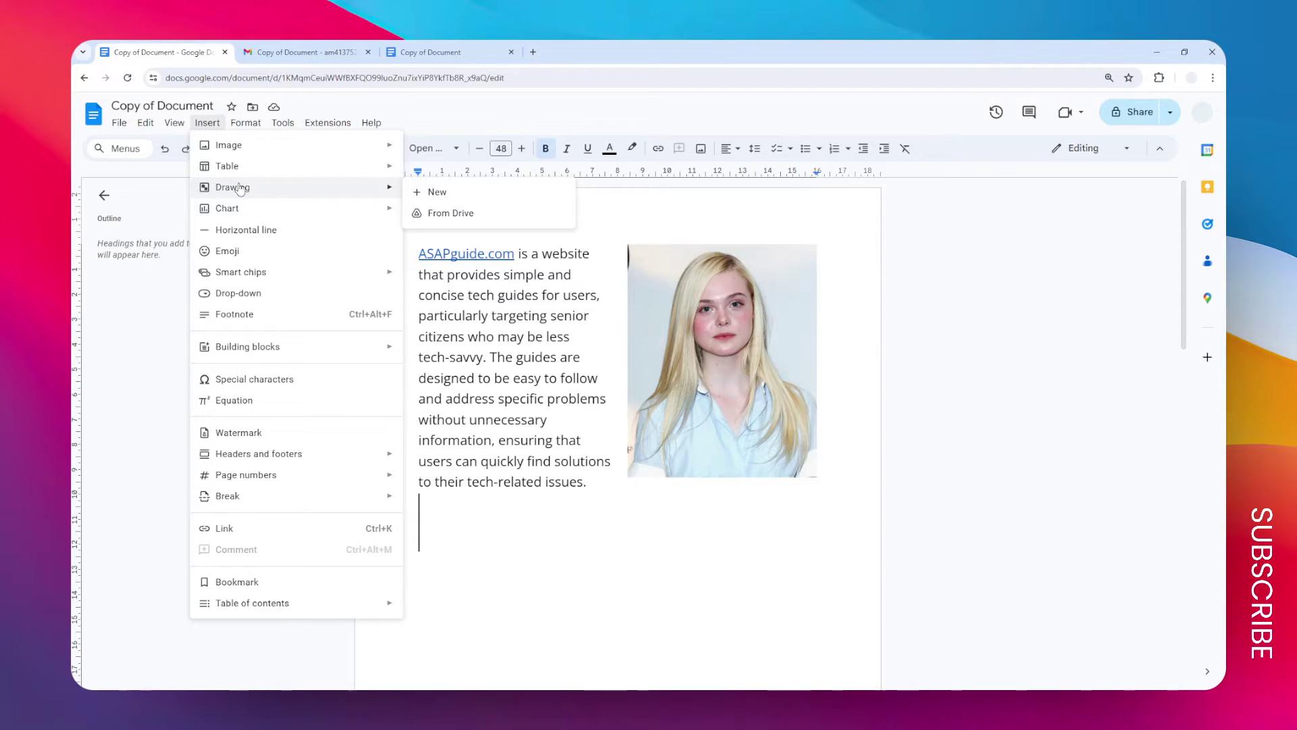
{"action": "left_click", "coordinate": [428, 192]}
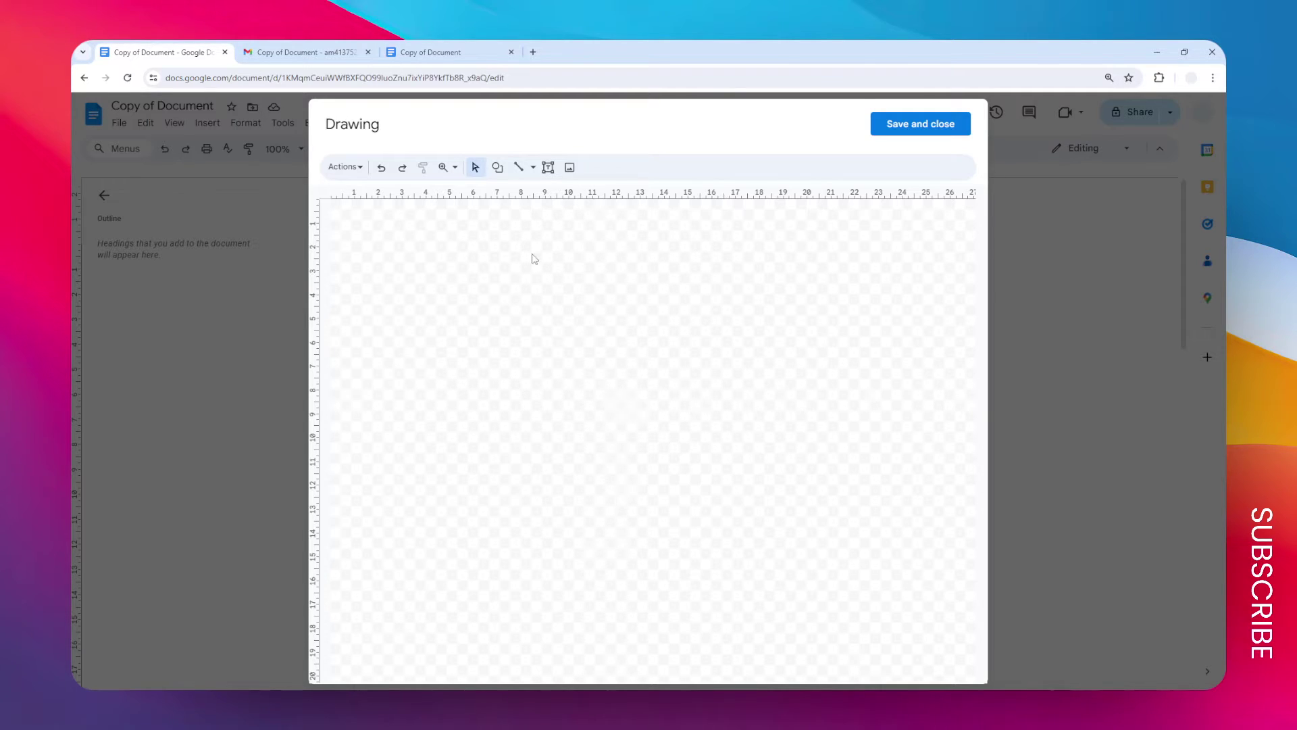
{"action": "left_click", "coordinate": [497, 167]}
{"action": "mouse_move", "coordinate": [530, 192]}
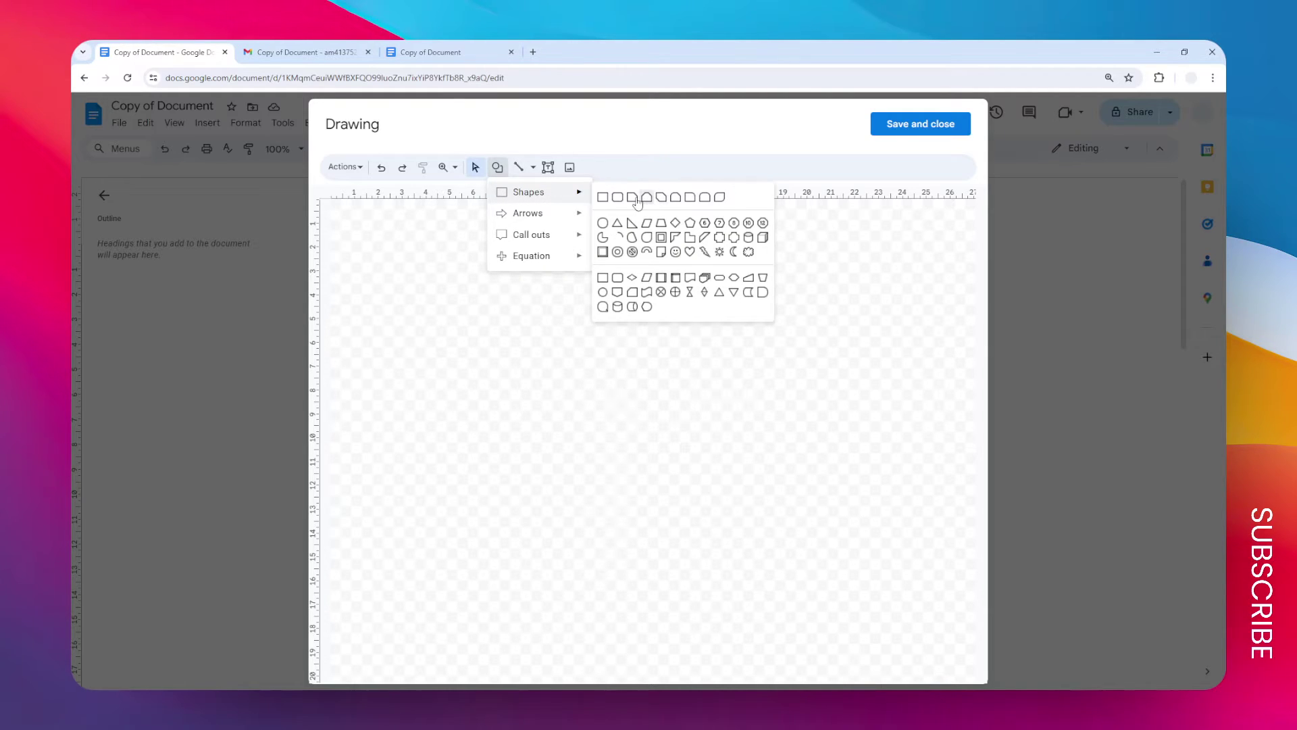
{"action": "left_click", "coordinate": [603, 200]}
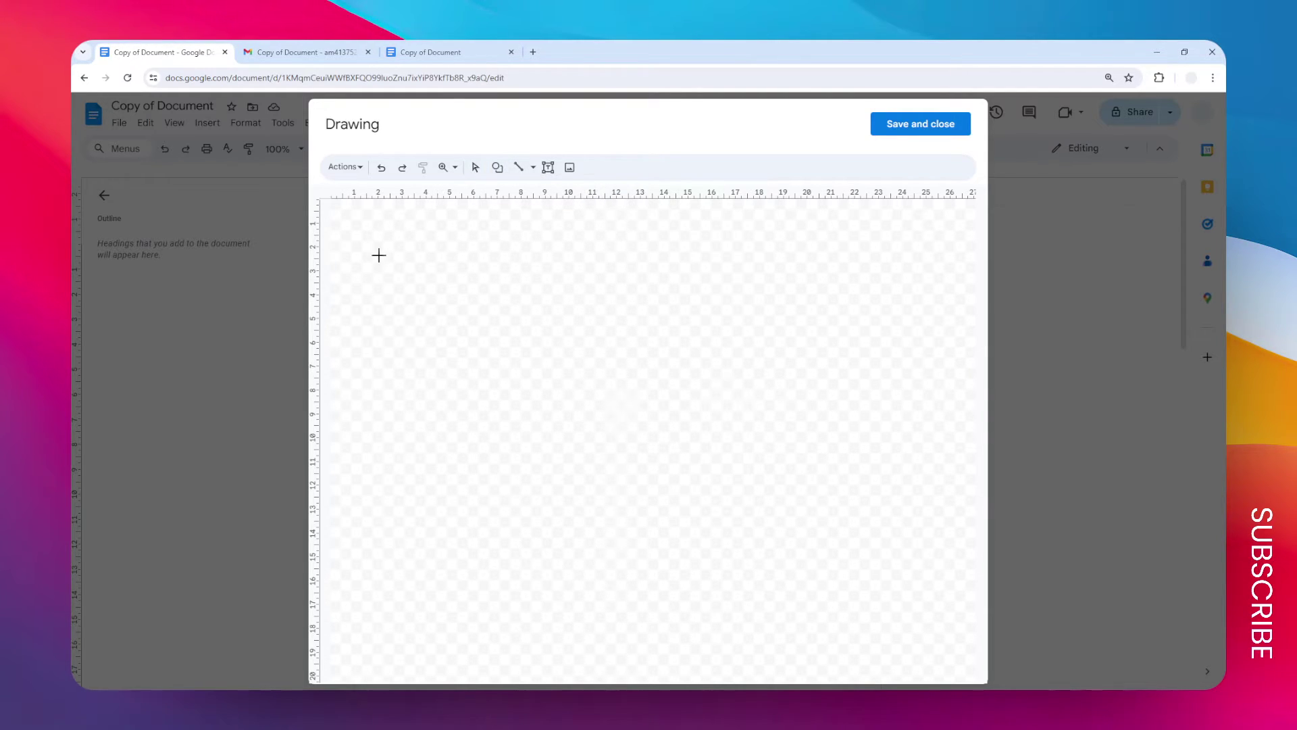
{"action": "left_click_drag", "start_coordinate": [380, 254], "coordinate": [458, 294]}
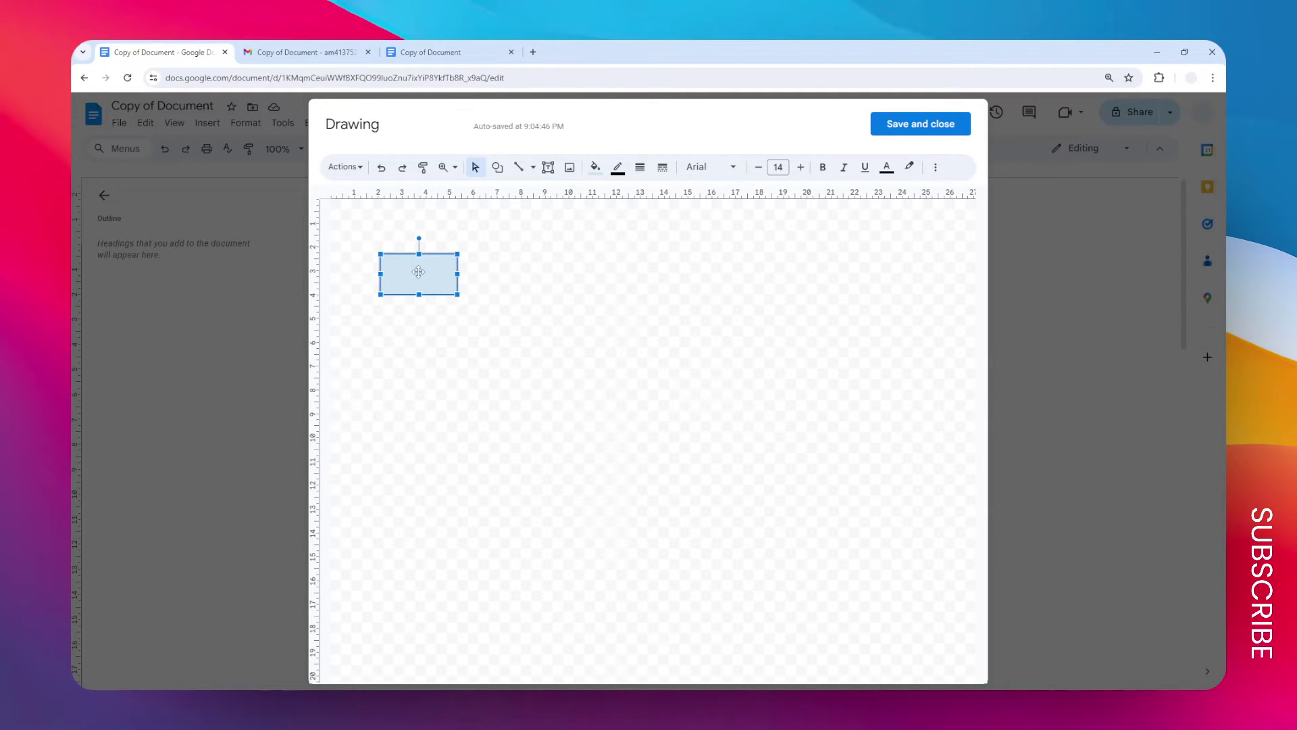
{"action": "double_click", "coordinate": [417, 270]}
{"action": "type", "text": "John"}
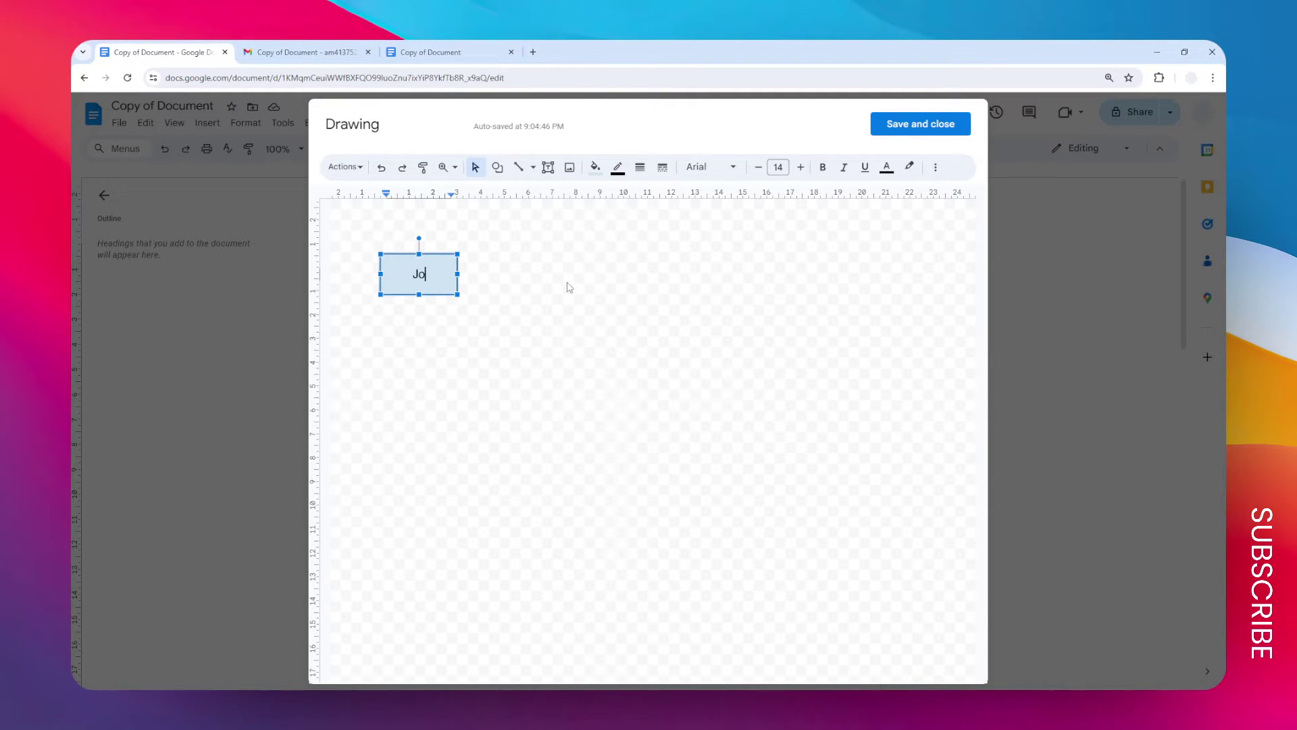
{"action": "left_click", "coordinate": [570, 288]}
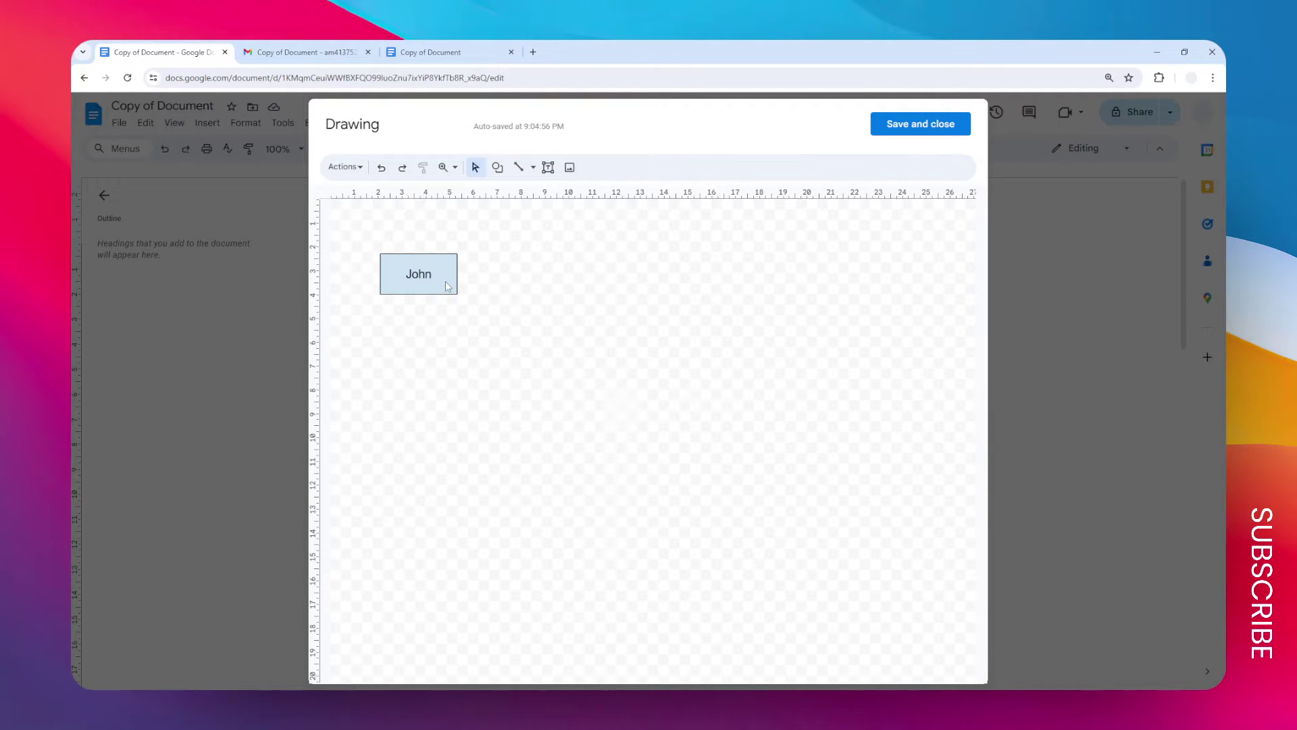
Copy the John box twice, placing one copy to its right and one below the pair
{"action": "left_click", "coordinate": [453, 293]}
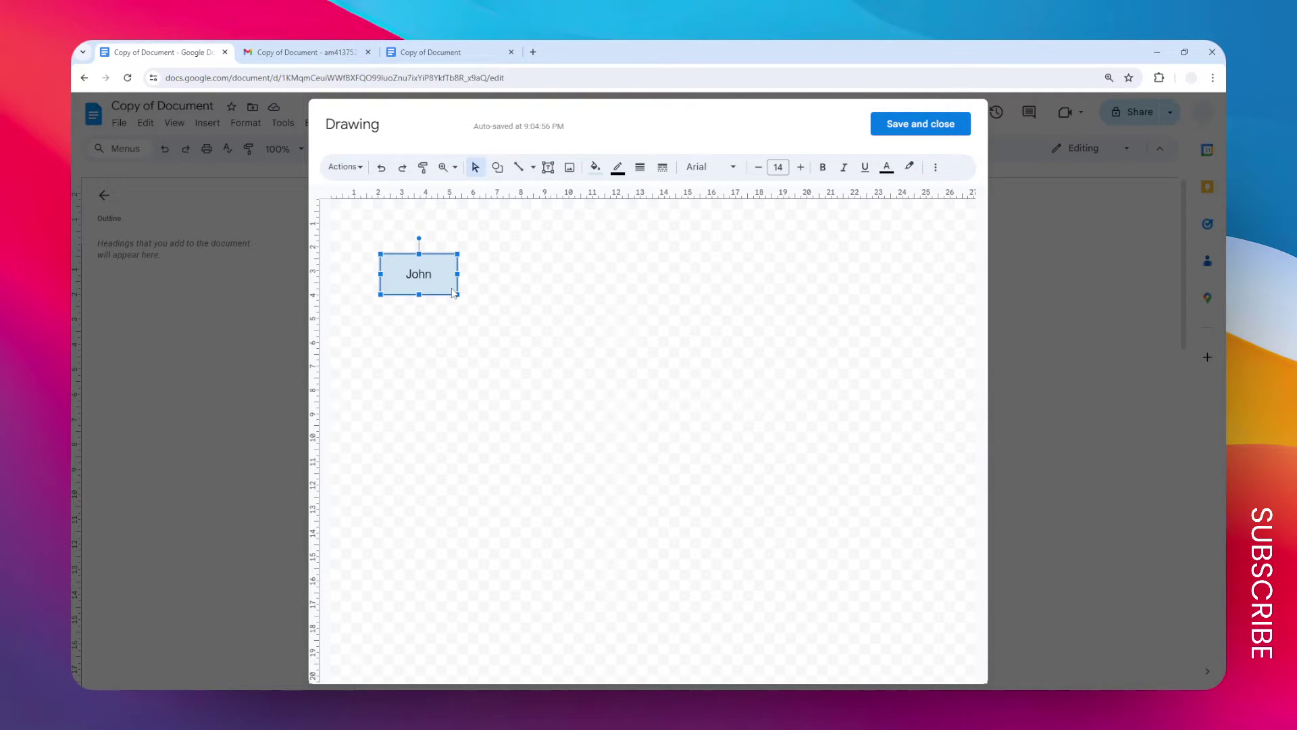
{"action": "right_click", "coordinate": [460, 291]}
{"action": "left_click", "coordinate": [478, 318]}
{"action": "left_click", "coordinate": [518, 277]}
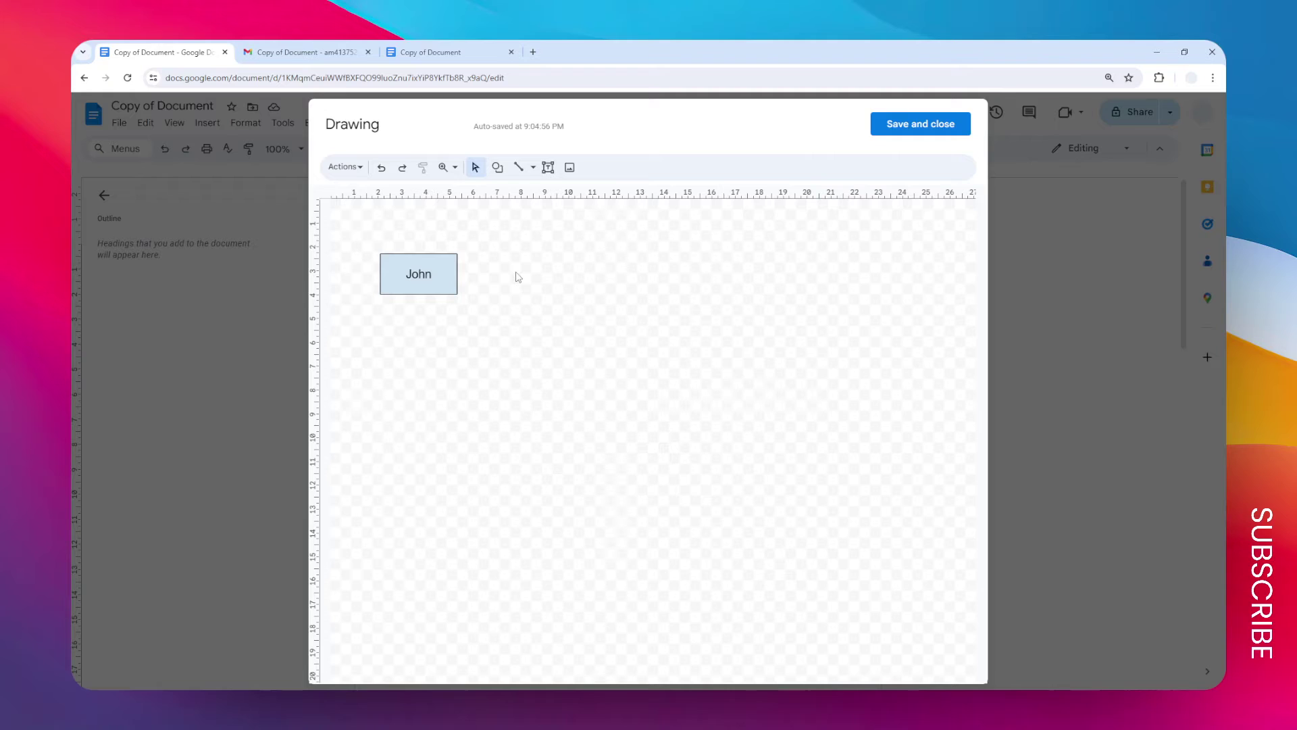
{"action": "right_click", "coordinate": [511, 282]}
{"action": "left_click", "coordinate": [555, 336]}
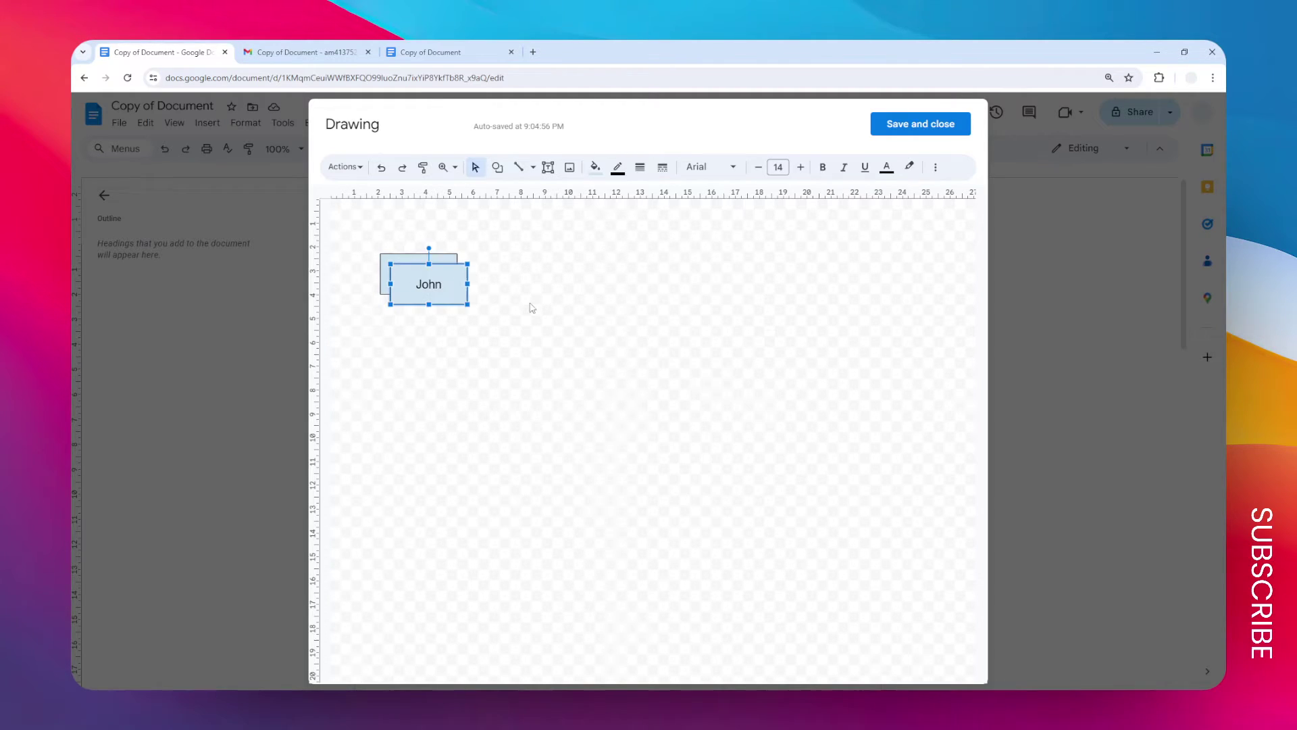
{"action": "left_click", "coordinate": [532, 306]}
{"action": "left_click", "coordinate": [446, 302]}
{"action": "left_click_drag", "start_coordinate": [445, 302], "coordinate": [548, 297]}
{"action": "left_click", "coordinate": [511, 325]}
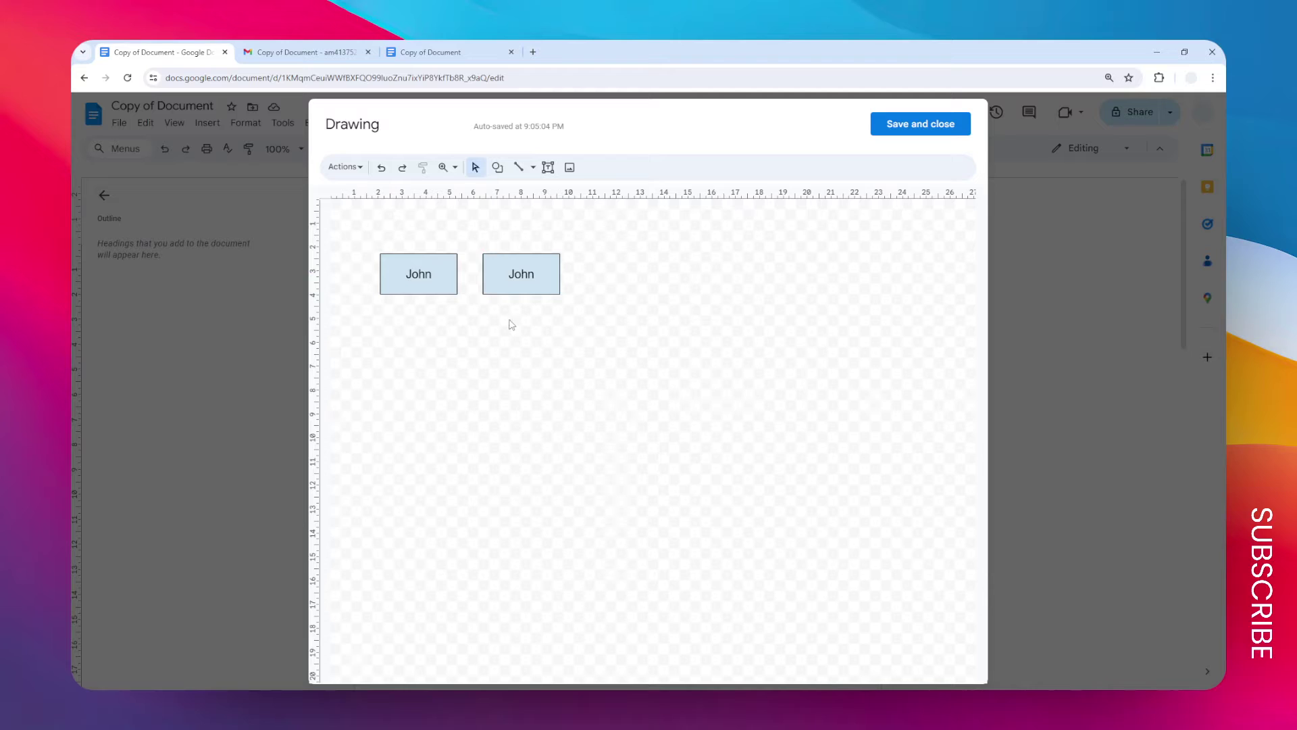
{"action": "right_click", "coordinate": [452, 339]}
{"action": "left_click", "coordinate": [499, 402]}
{"action": "left_click", "coordinate": [458, 323]}
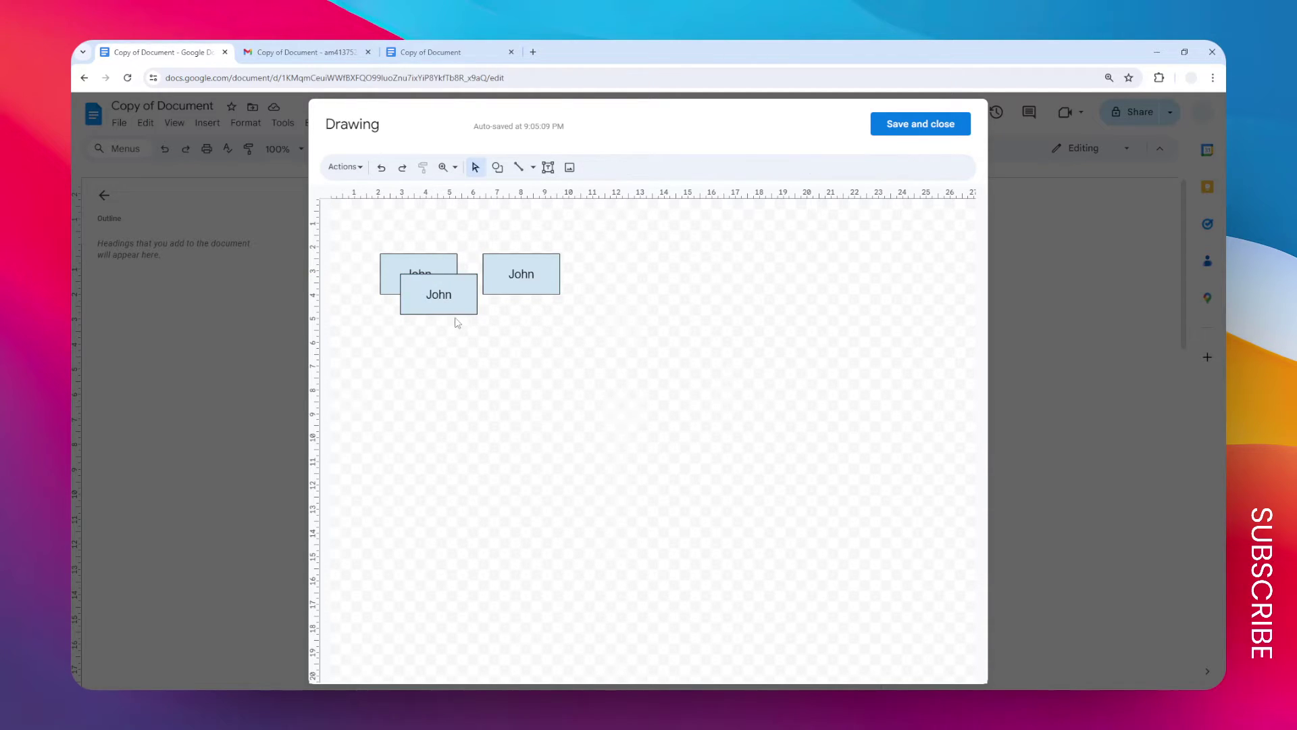
{"action": "mouse_move", "coordinate": [466, 314]}
{"action": "left_mouse_down"}
{"action": "mouse_move", "coordinate": [499, 377]}
{"action": "mouse_move", "coordinate": [484, 381]}
{"action": "mouse_move", "coordinate": [502, 371]}
{"action": "mouse_move", "coordinate": [480, 328]}
{"action": "mouse_move", "coordinate": [499, 323]}
{"action": "mouse_move", "coordinate": [481, 315]}
{"action": "left_mouse_up"}
Settle the third box below the pair and draw a line joining the two top boxes
{"action": "left_click", "coordinate": [506, 336]}
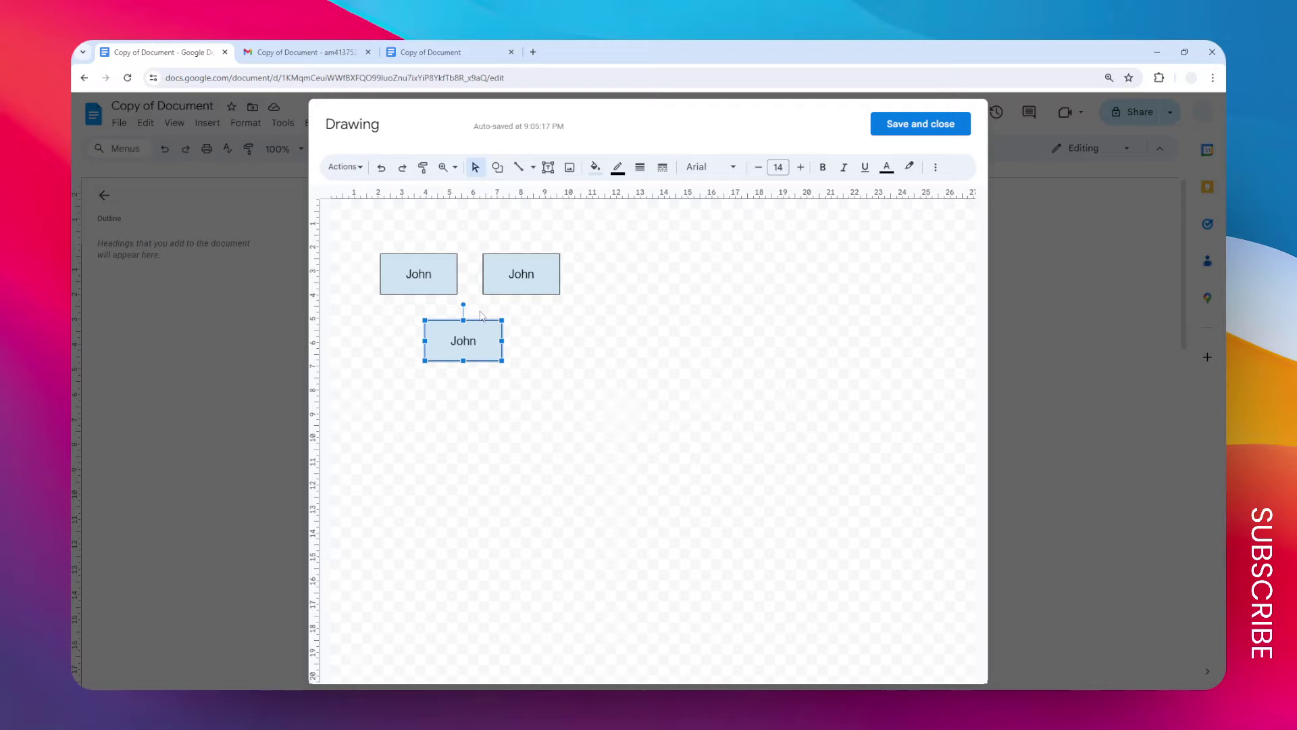
{"action": "left_click", "coordinate": [483, 316]}
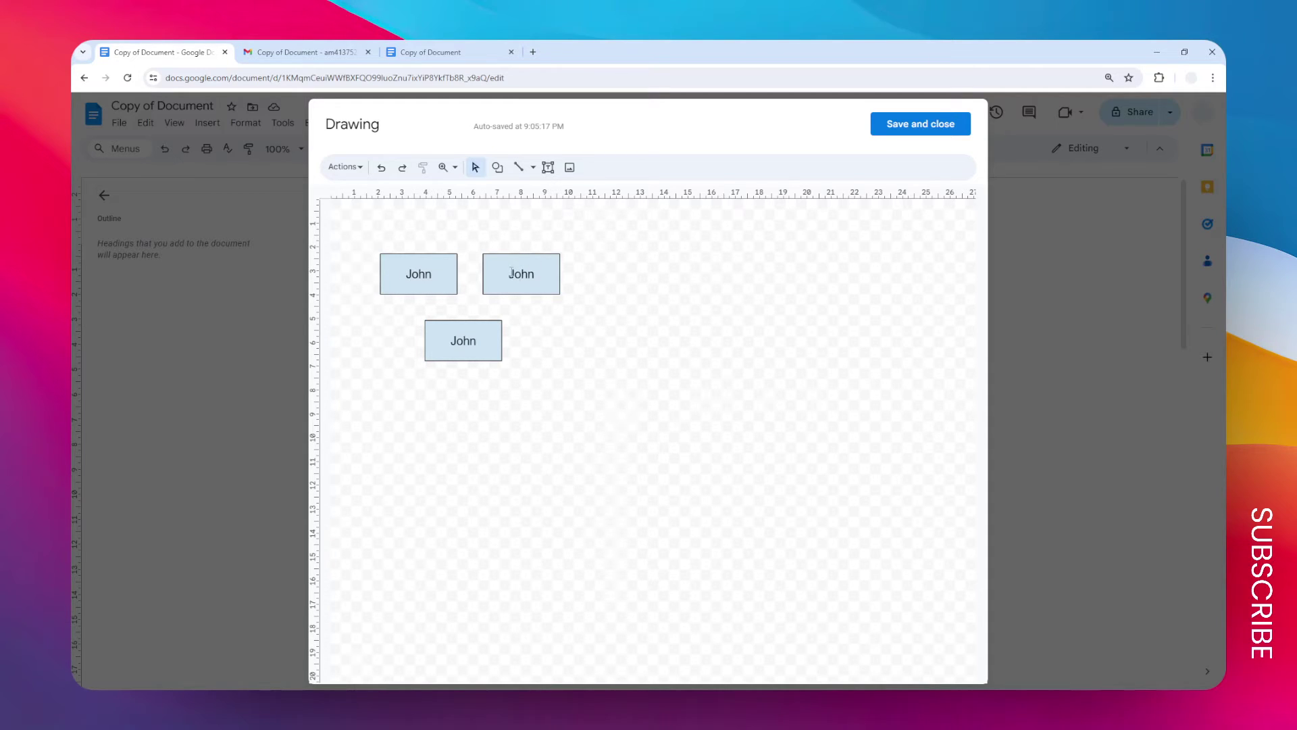
{"action": "left_click", "coordinate": [519, 171]}
{"action": "left_click_drag", "start_coordinate": [457, 273], "coordinate": [484, 274]}
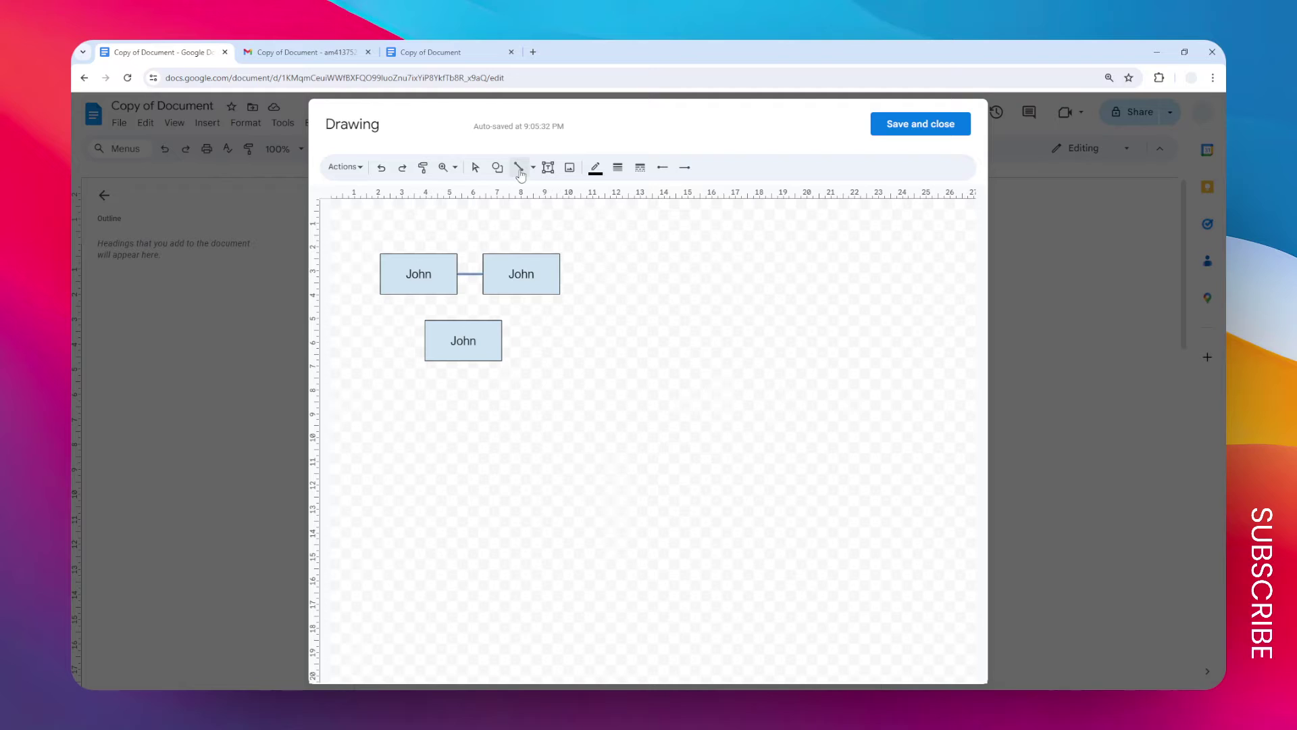
Centre the lower box under the connector and draw a line from it up to the connector
{"action": "left_click", "coordinate": [476, 168]}
{"action": "left_click", "coordinate": [501, 339]}
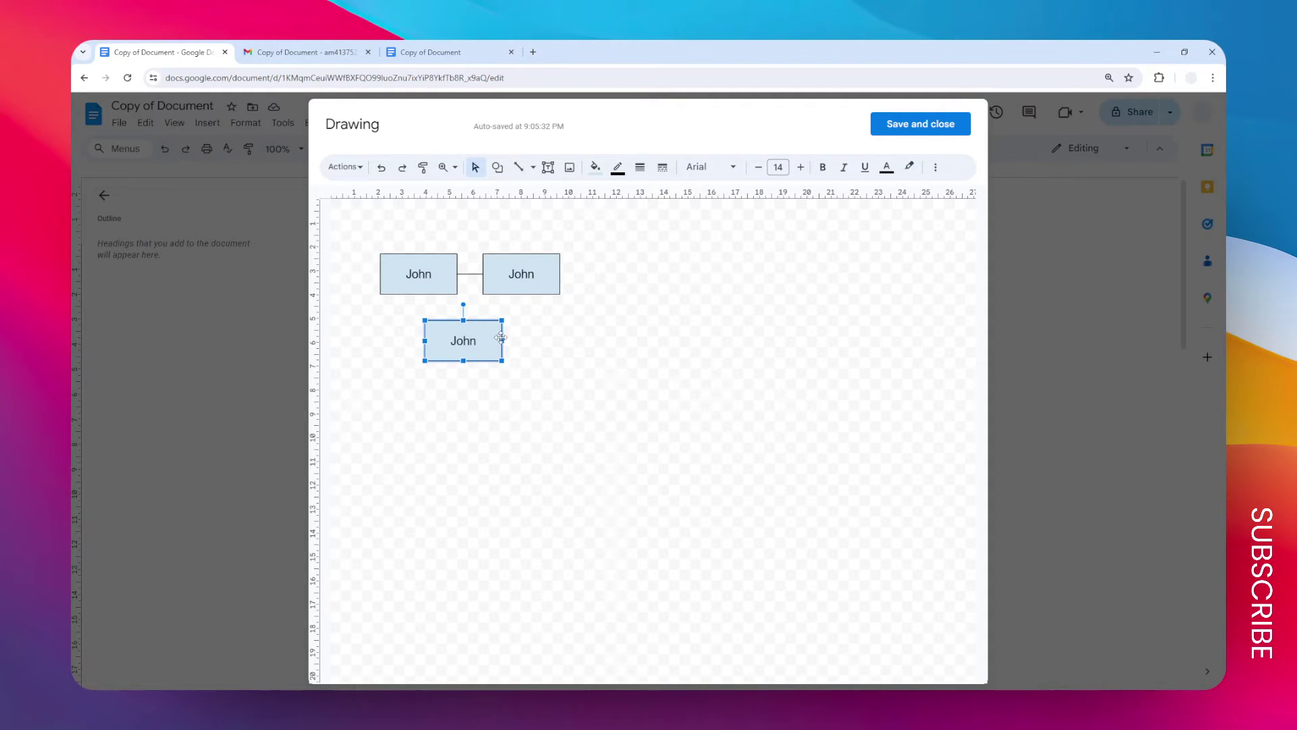
{"action": "left_click_drag", "start_coordinate": [501, 337], "coordinate": [508, 335]}
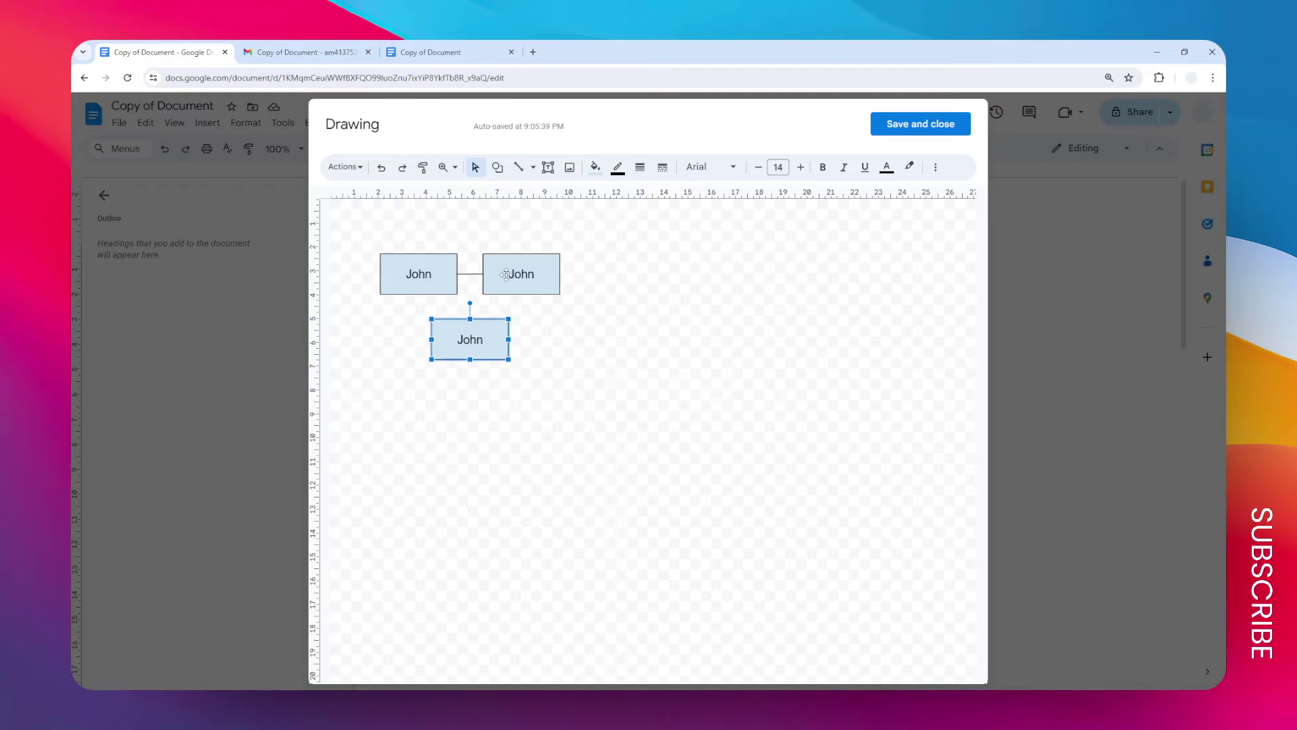
{"action": "left_click", "coordinate": [518, 167]}
{"action": "left_click_drag", "start_coordinate": [470, 313], "coordinate": [469, 274]}
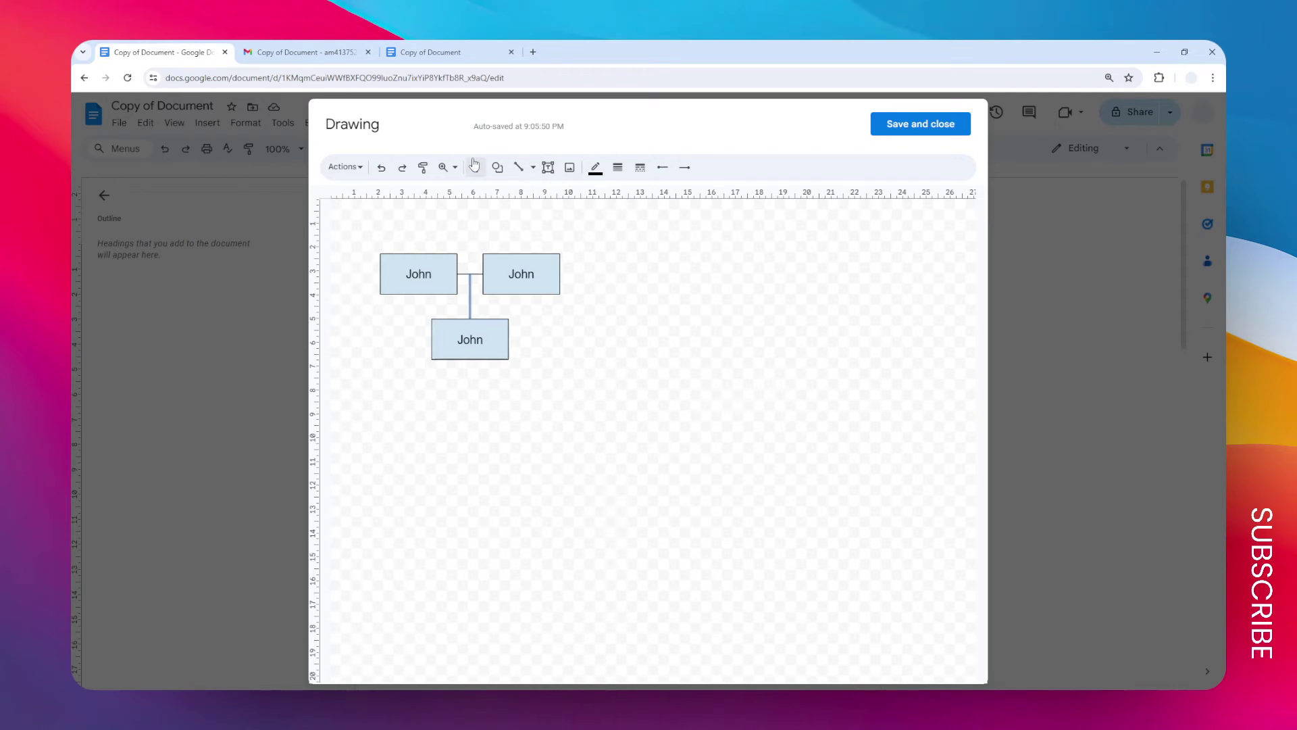
Change the right box's label from 'John' to 'Johana'
{"action": "left_click", "coordinate": [475, 166]}
{"action": "double_click", "coordinate": [531, 270]}
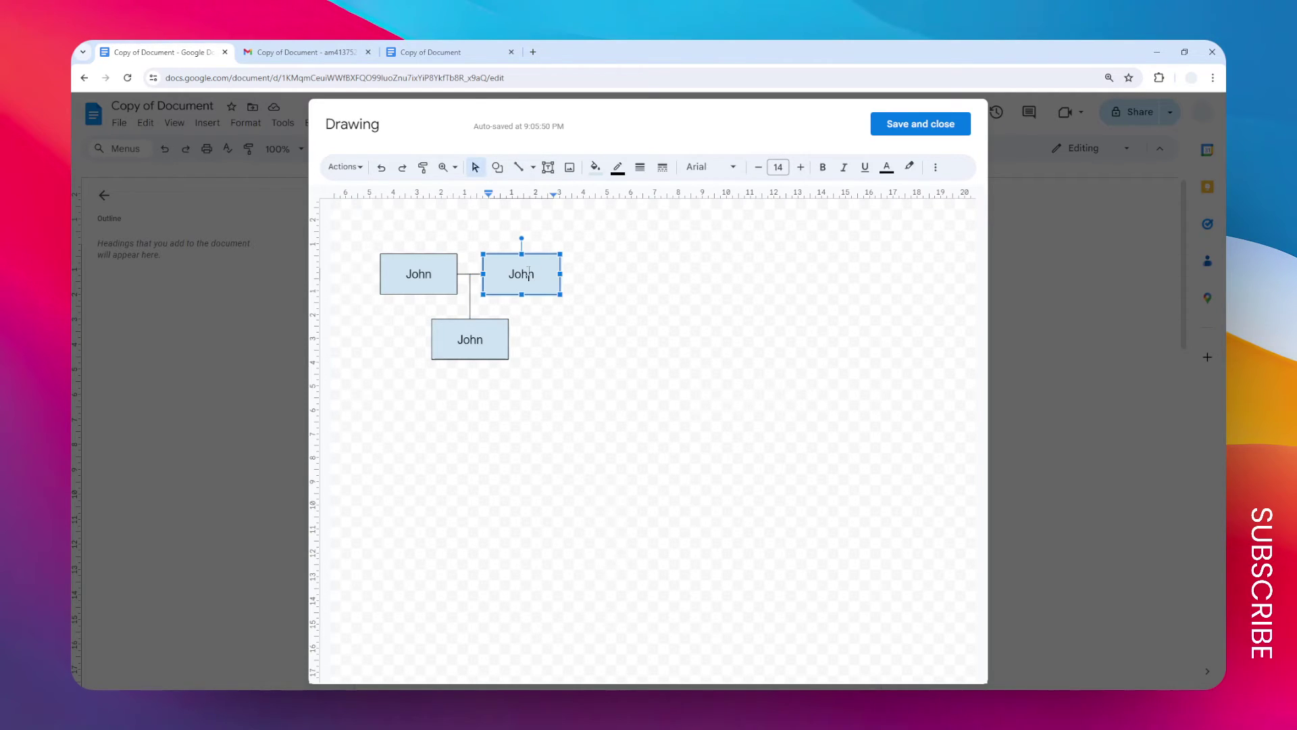
{"action": "double_click", "coordinate": [527, 274]}
{"action": "type", "text": "Johana"}
Change the lower box's label from 'John' to 'Joe'
{"action": "double_click", "coordinate": [472, 339]}
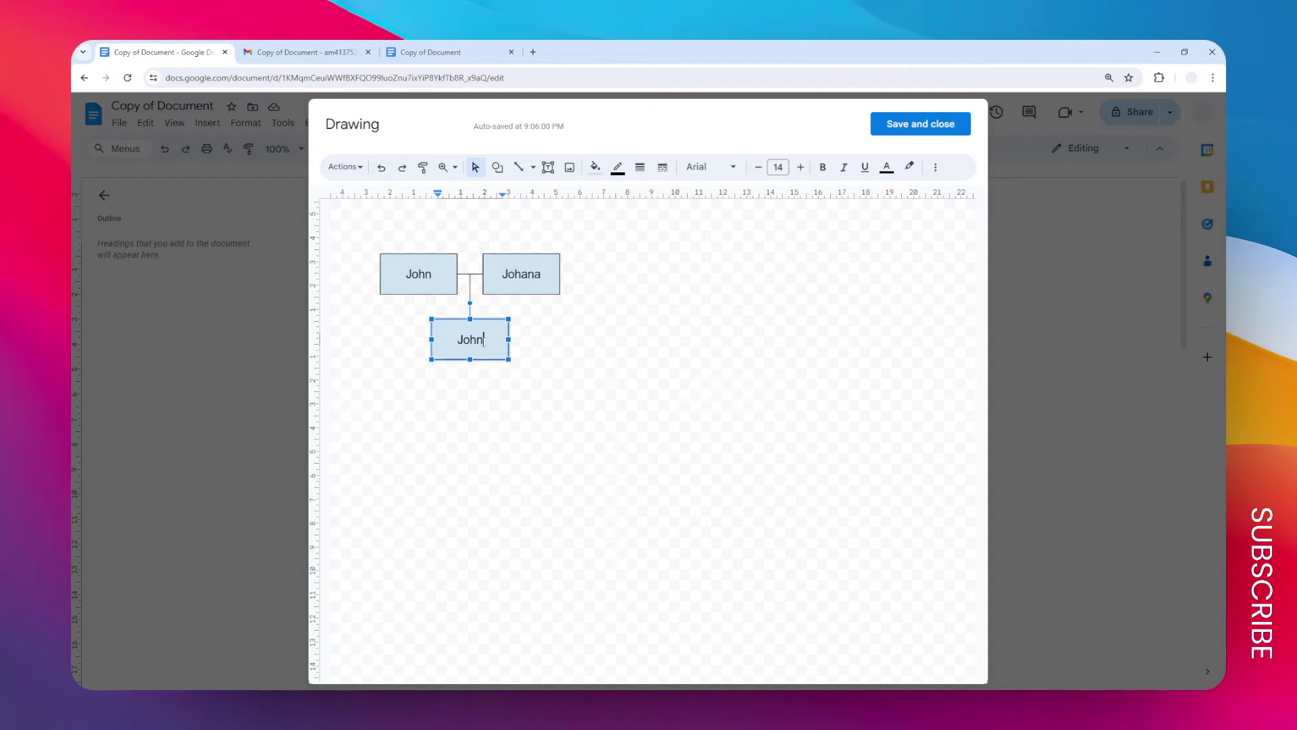
{"action": "double_click", "coordinate": [471, 339]}
{"action": "type", "text": "Joe"}
{"action": "left_click", "coordinate": [729, 303]}
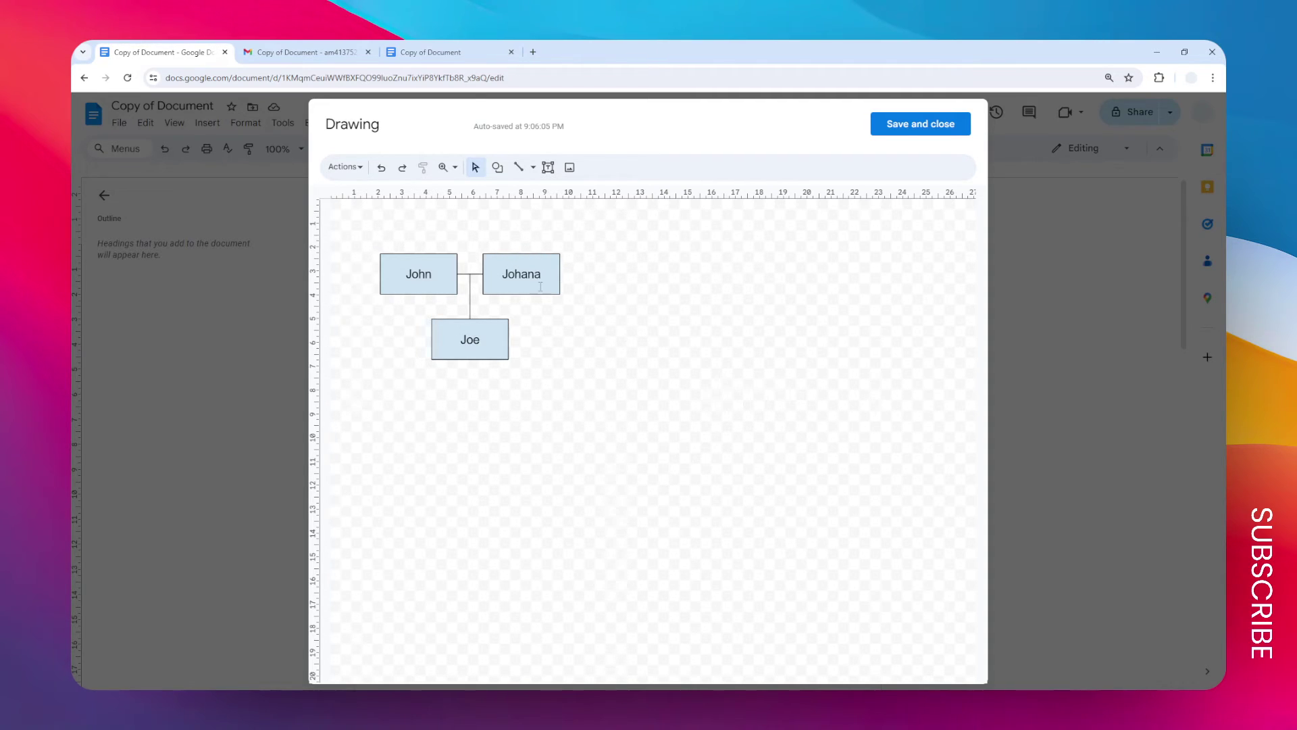
Give the John box a light cornflower blue fill, Johana light red, and Joe purple
{"action": "left_click", "coordinate": [433, 263]}
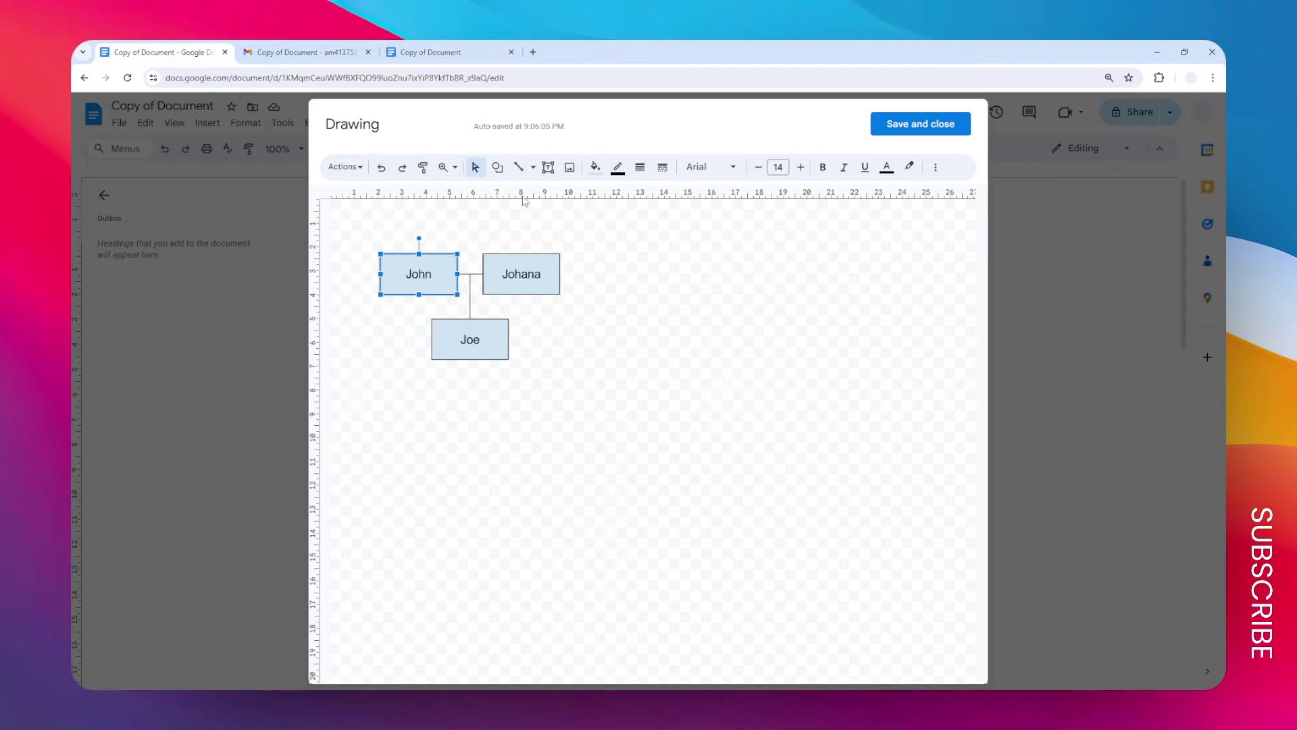
{"action": "left_click", "coordinate": [595, 166]}
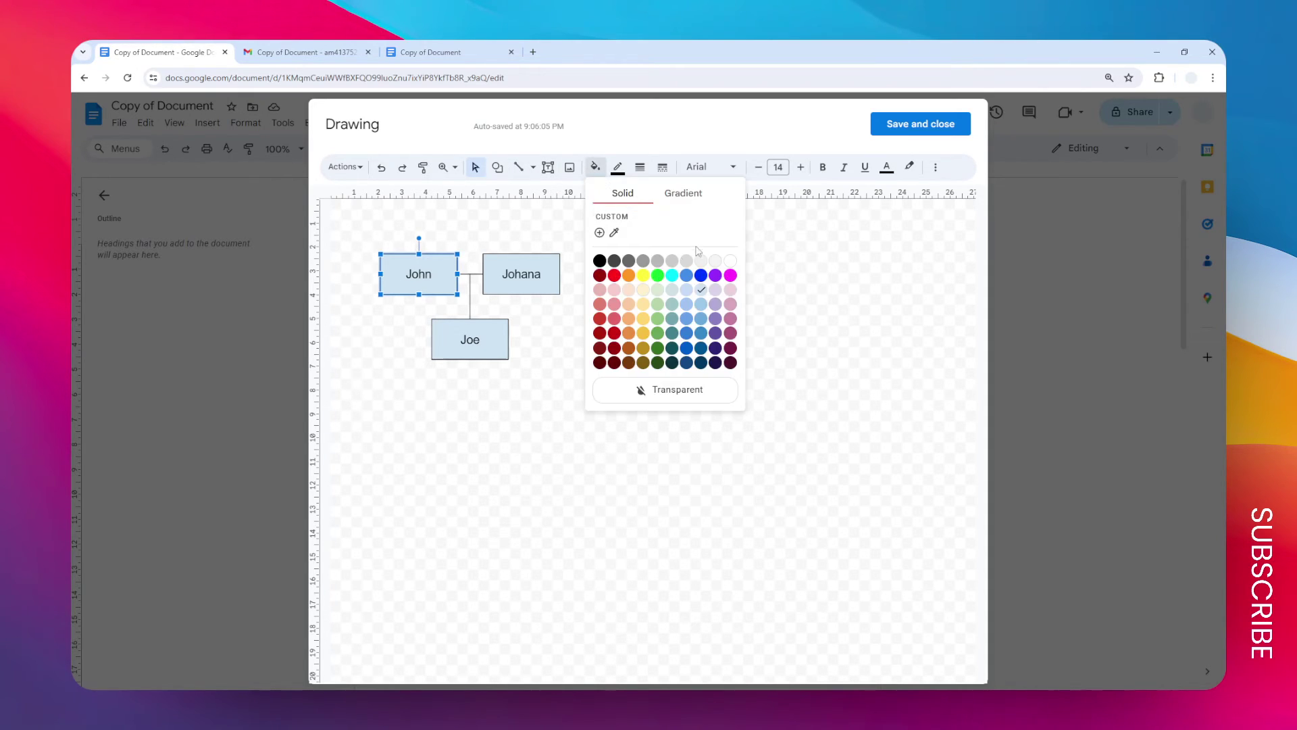
{"action": "left_click", "coordinate": [689, 318]}
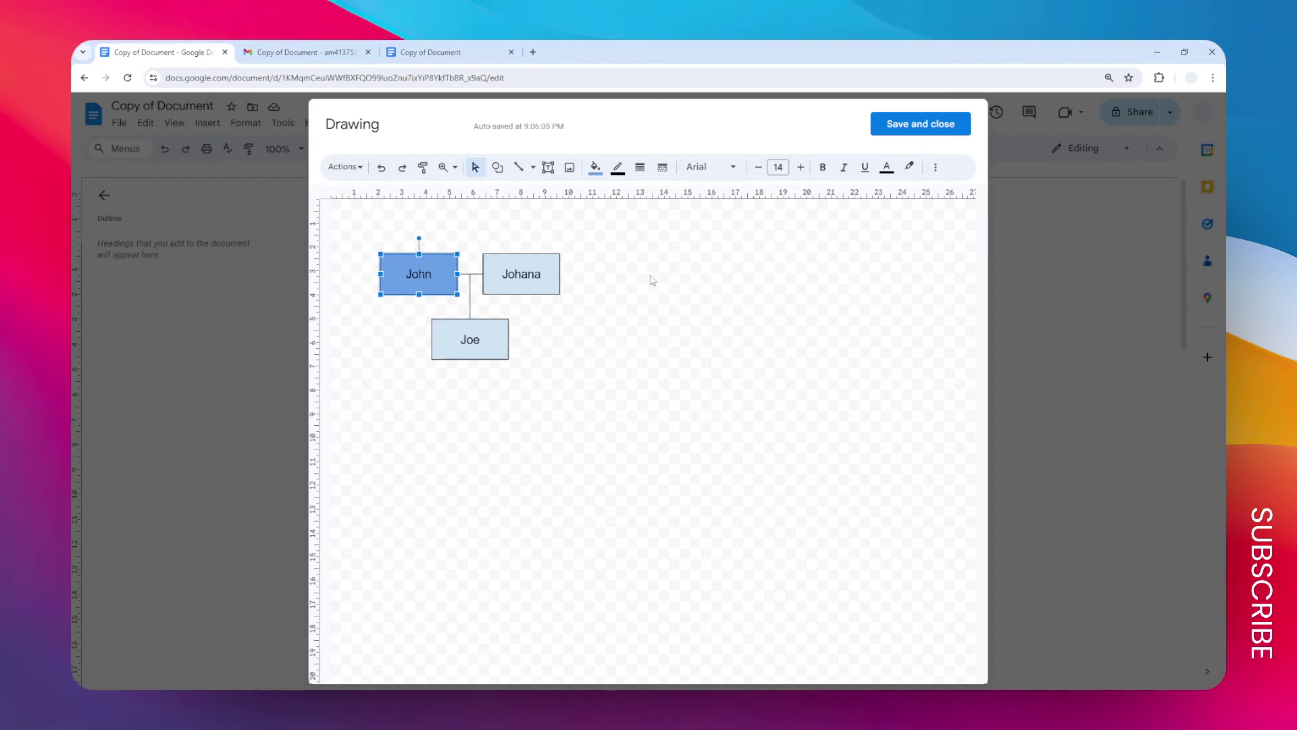
{"action": "left_click", "coordinate": [648, 278]}
{"action": "left_click", "coordinate": [546, 277]}
{"action": "left_click", "coordinate": [595, 167]}
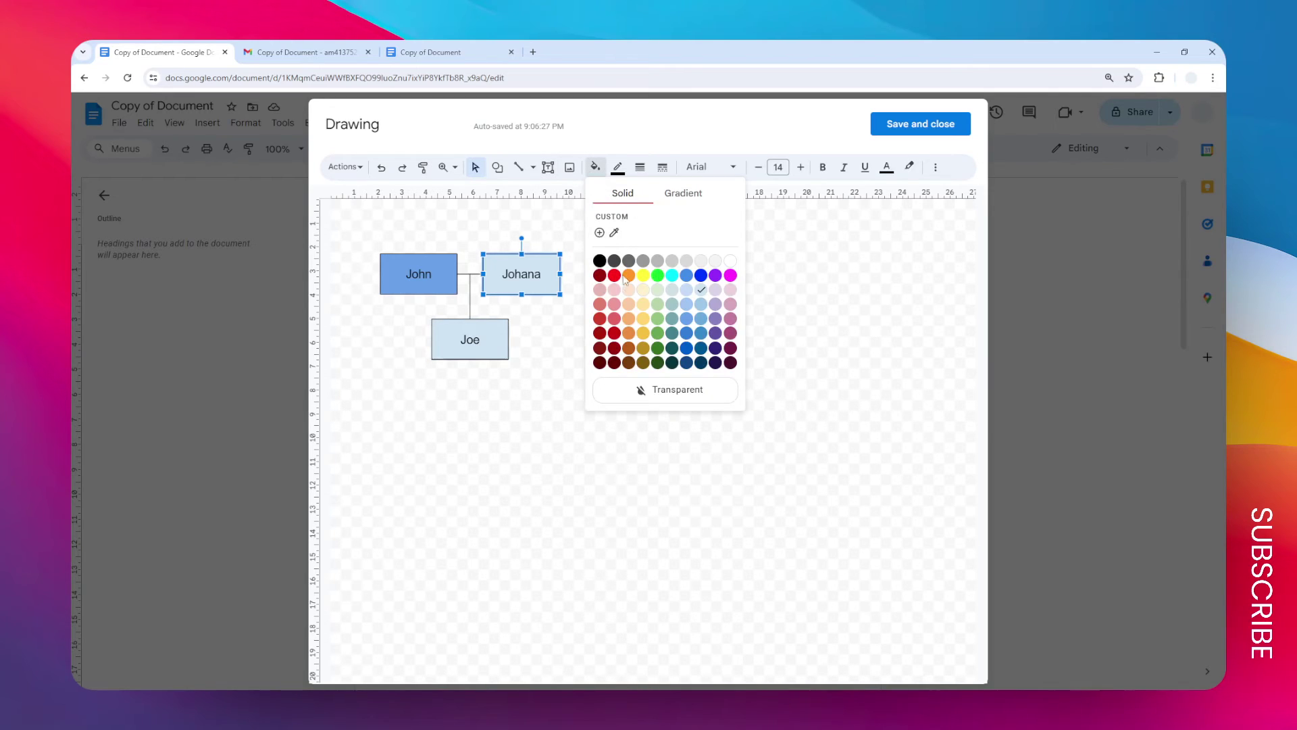
{"action": "left_click", "coordinate": [614, 318]}
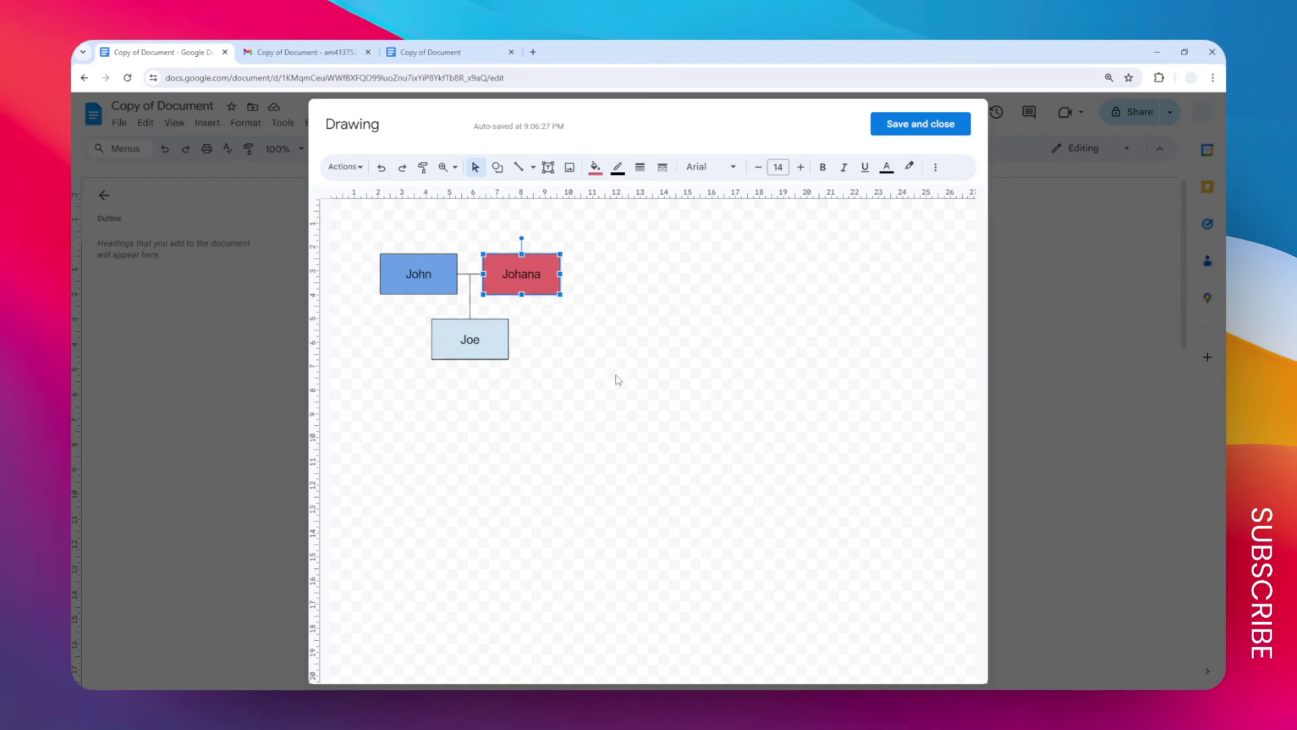
{"action": "left_click", "coordinate": [614, 376]}
{"action": "left_click", "coordinate": [503, 355]}
{"action": "left_click", "coordinate": [595, 167]}
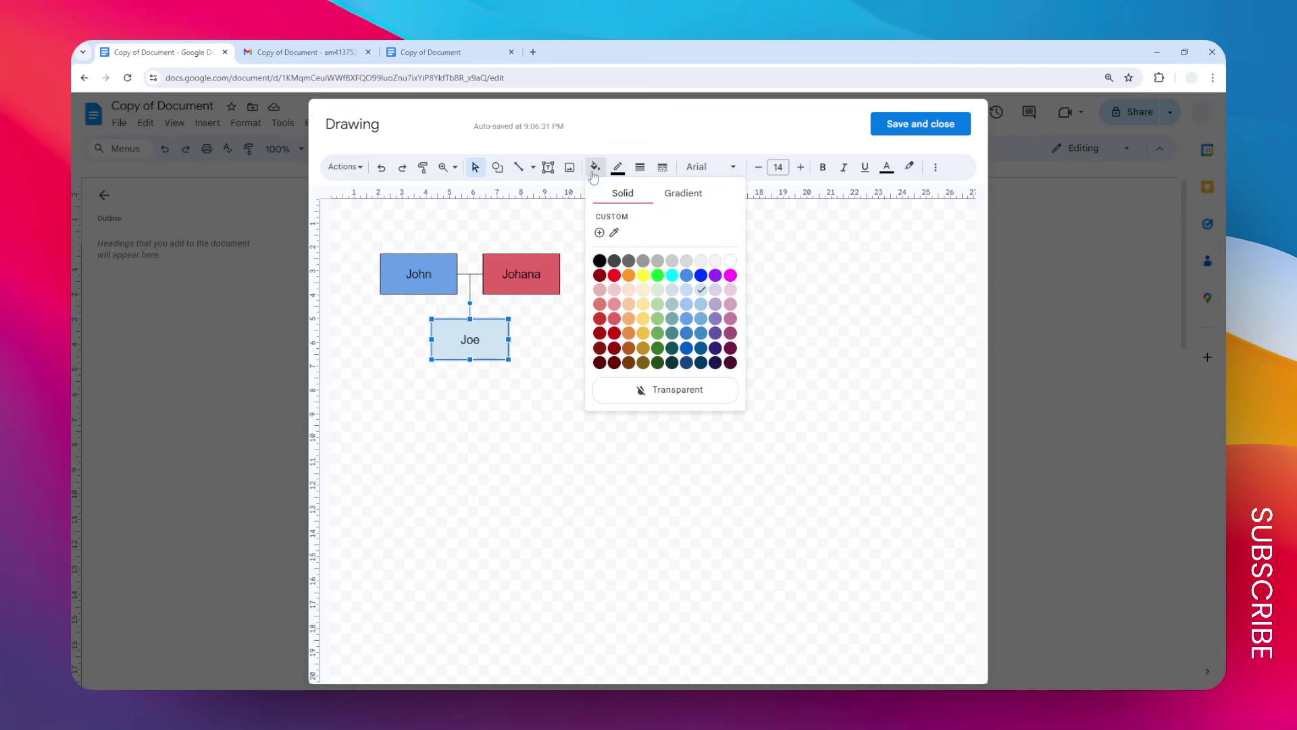
{"action": "left_click", "coordinate": [716, 321]}
{"action": "left_click", "coordinate": [676, 343]}
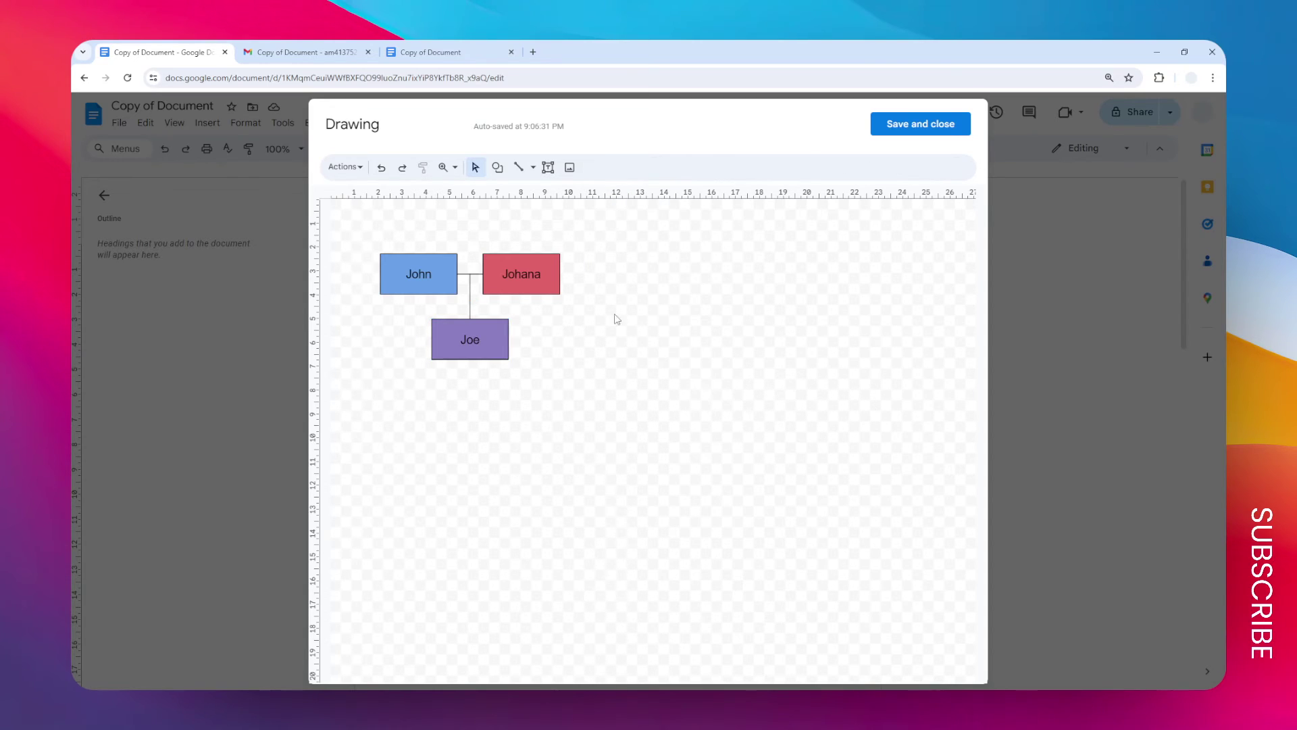
{"action": "left_click", "coordinate": [547, 166]}
{"action": "left_click_drag", "start_coordinate": [538, 322], "coordinate": [606, 350]}
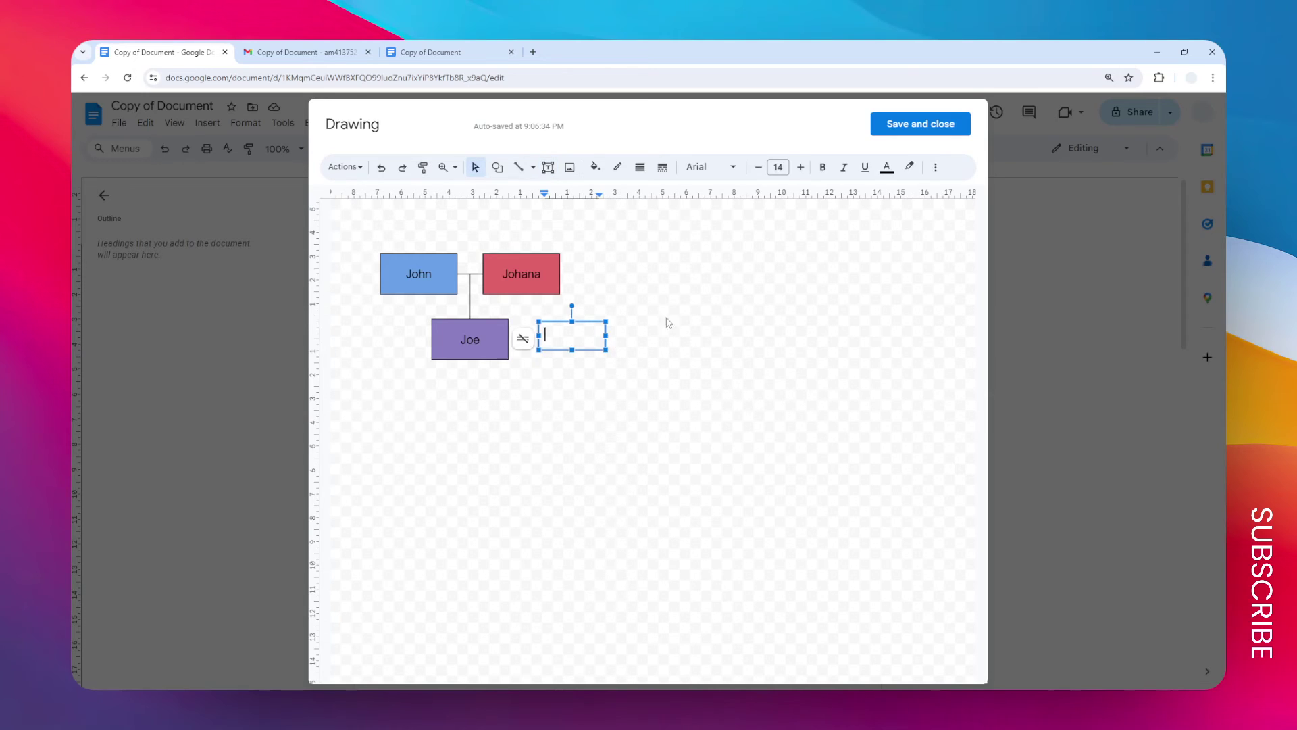
{"action": "type", "text": "Context"}
{"action": "left_click", "coordinate": [641, 338]}
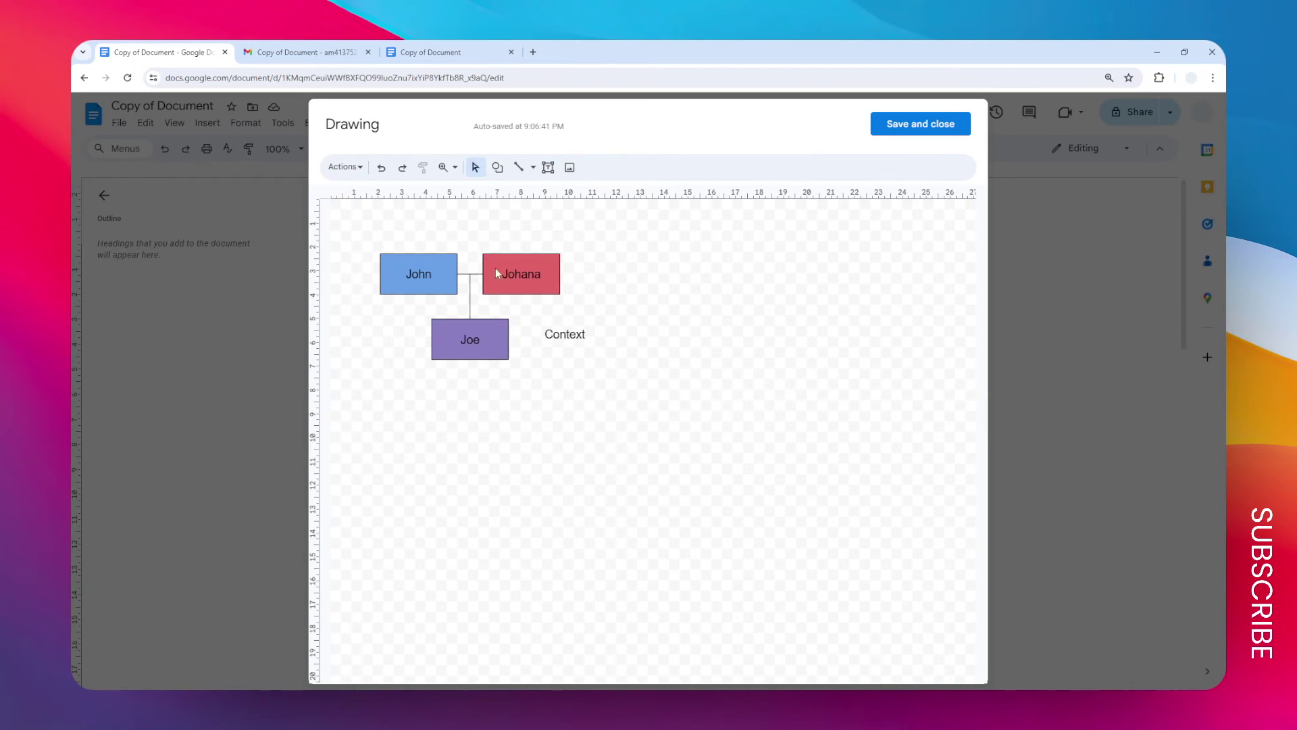
{"action": "left_click", "coordinate": [571, 174]}
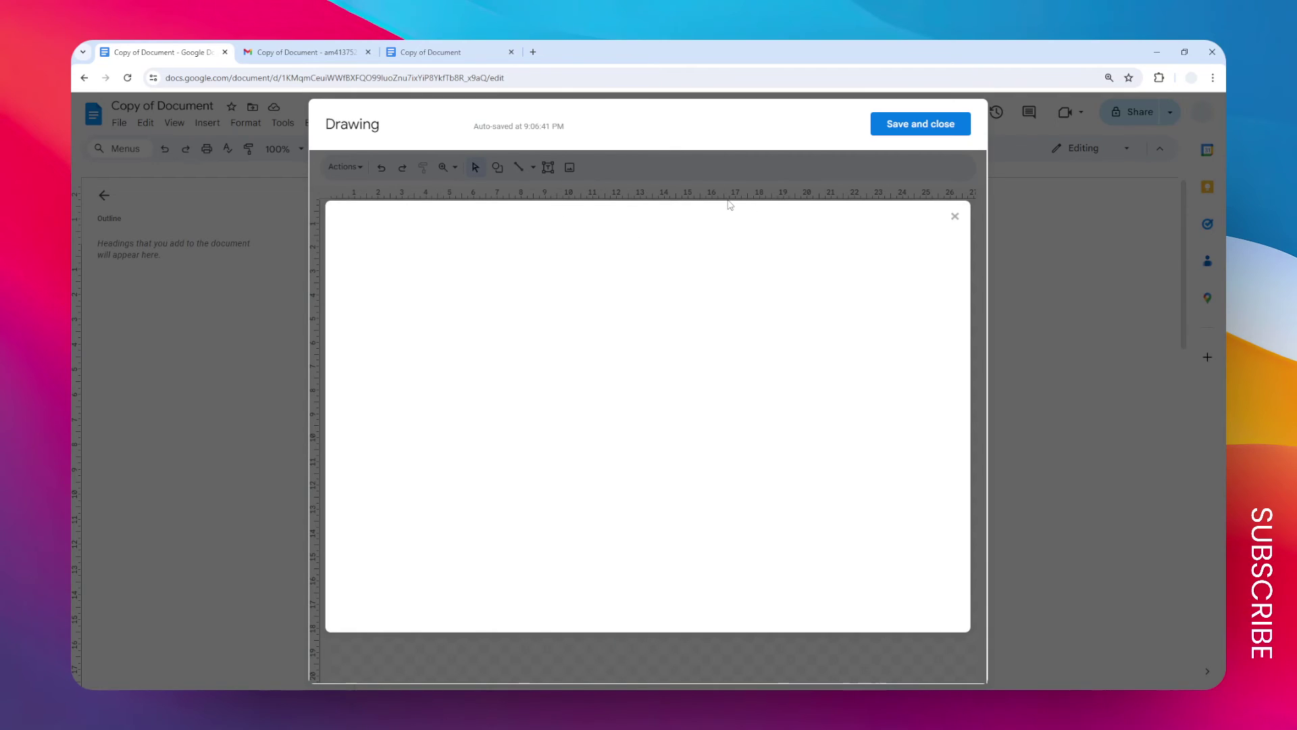
{"action": "left_click", "coordinate": [938, 229]}
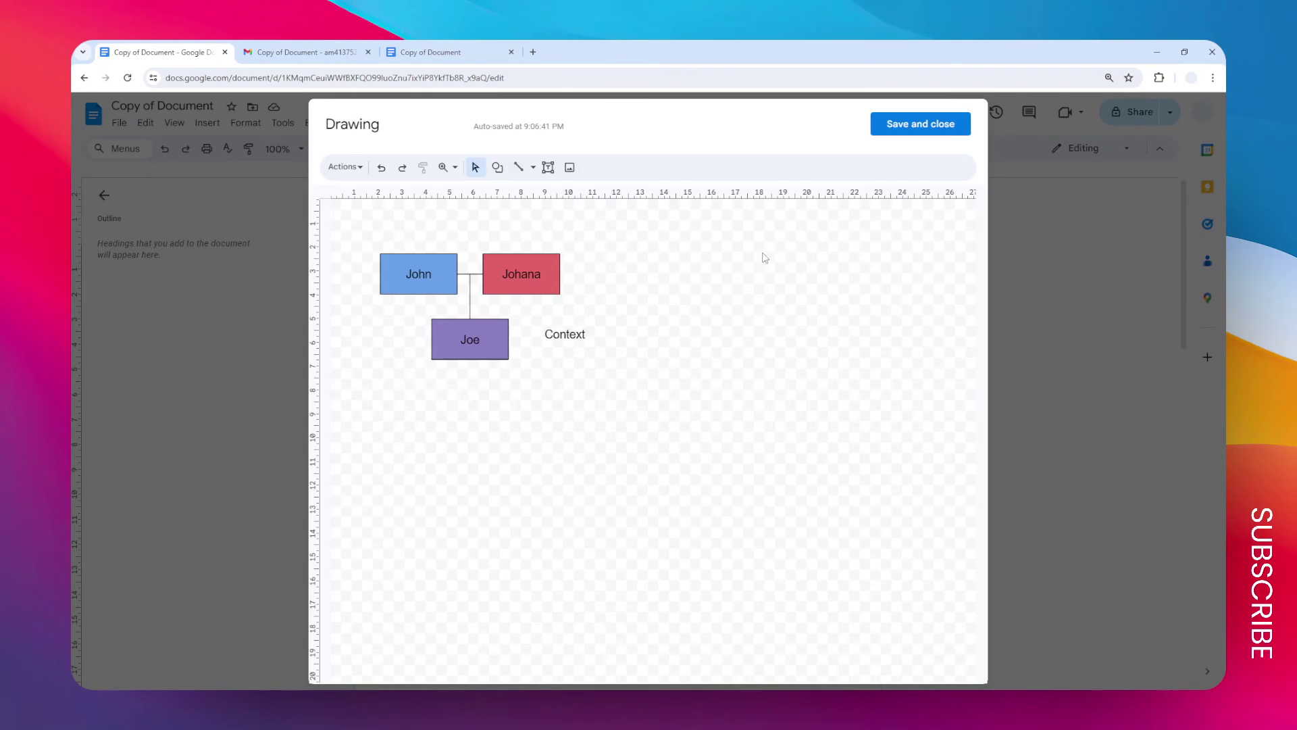
{"action": "left_click", "coordinate": [573, 338]}
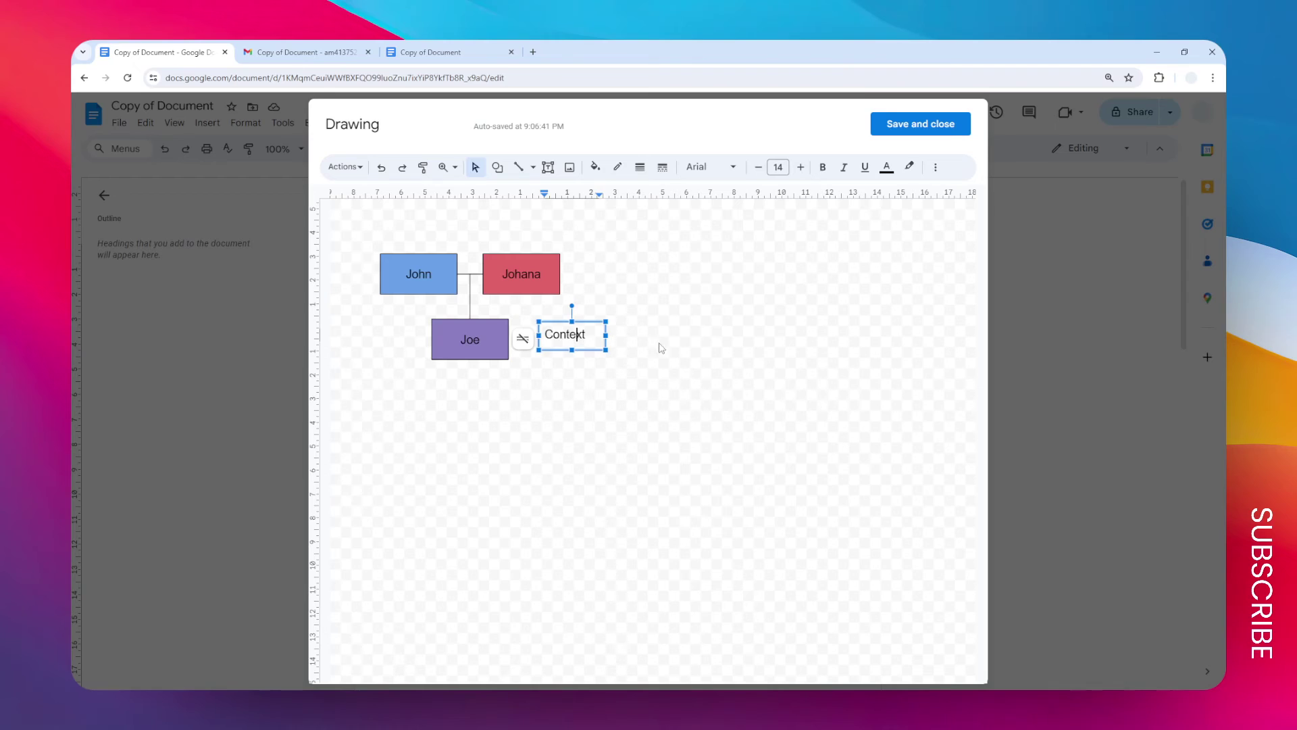
{"action": "left_click", "coordinate": [682, 336]}
{"action": "left_click", "coordinate": [582, 332]}
{"action": "left_click", "coordinate": [742, 318]}
{"action": "left_click", "coordinate": [590, 329]}
{"action": "key", "text": "Escape"}
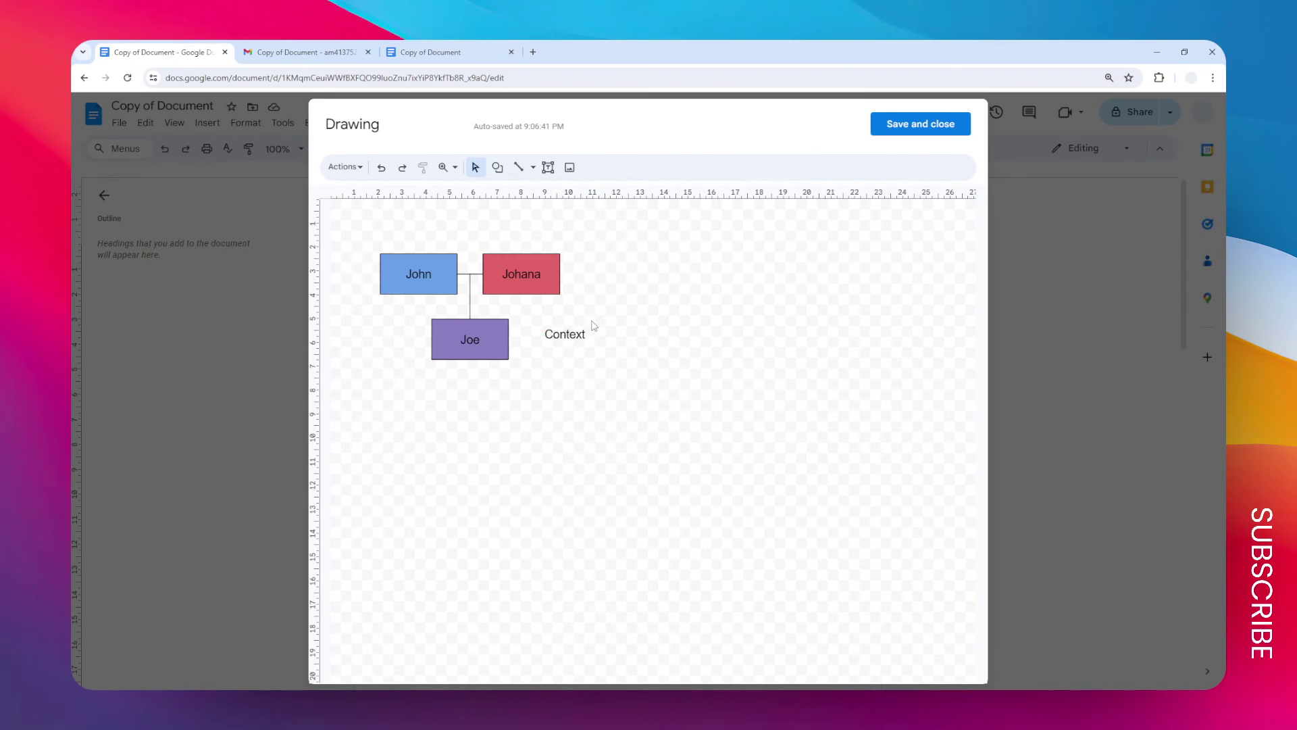
{"action": "left_click", "coordinate": [593, 327]}
{"action": "key", "text": "Delete"}
Save and close the drawing into the document, then select it and reopen it for editing
{"action": "left_click", "coordinate": [902, 133]}
{"action": "scroll", "coordinate": [572, 377], "scroll_direction": "down", "scroll_amount": 3}
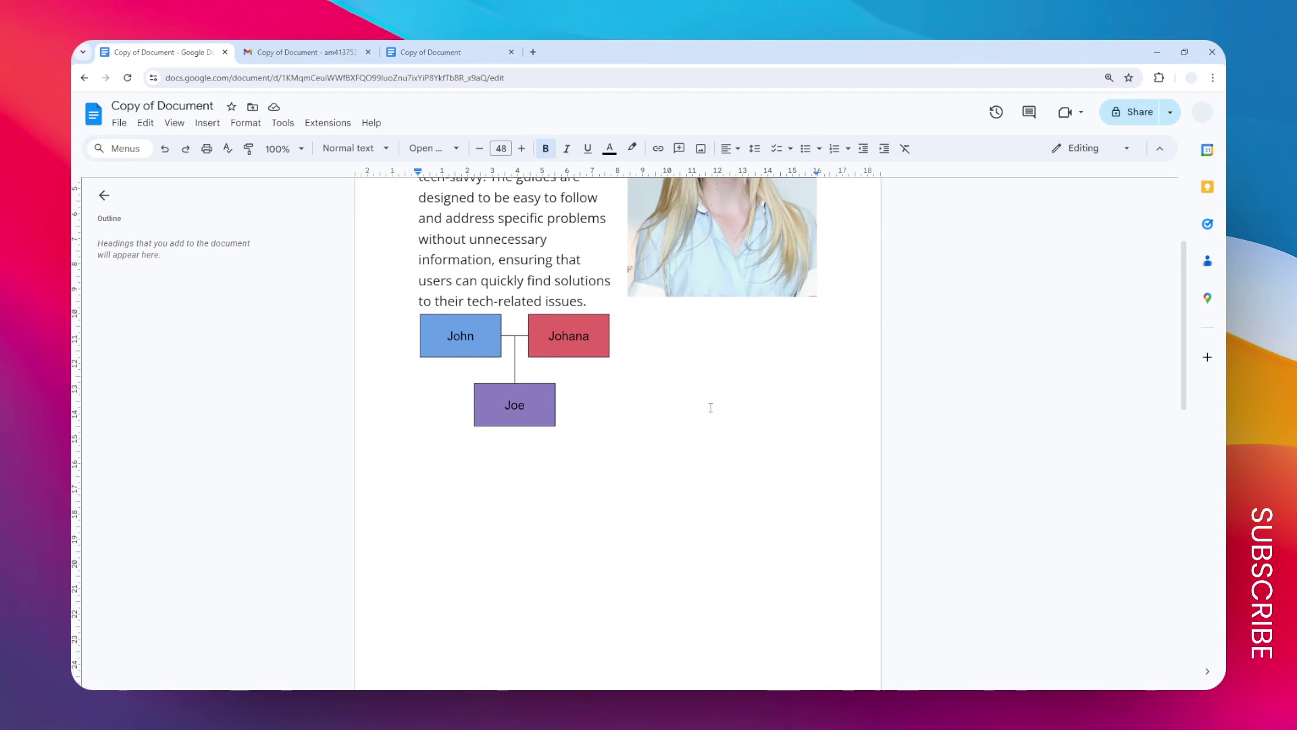
{"action": "scroll", "coordinate": [710, 408], "scroll_direction": "up", "scroll_amount": 3}
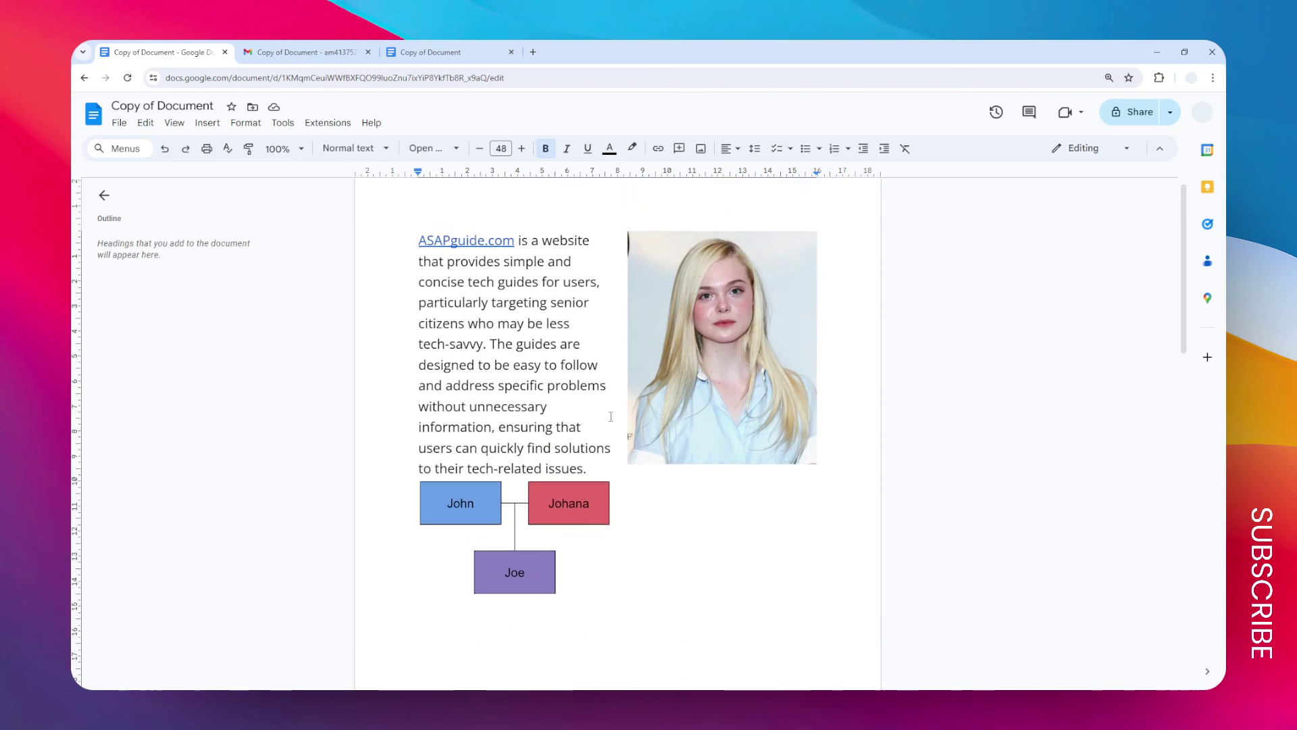
{"action": "scroll", "coordinate": [611, 417], "scroll_direction": "down", "scroll_amount": 2}
{"action": "left_click", "coordinate": [518, 429]}
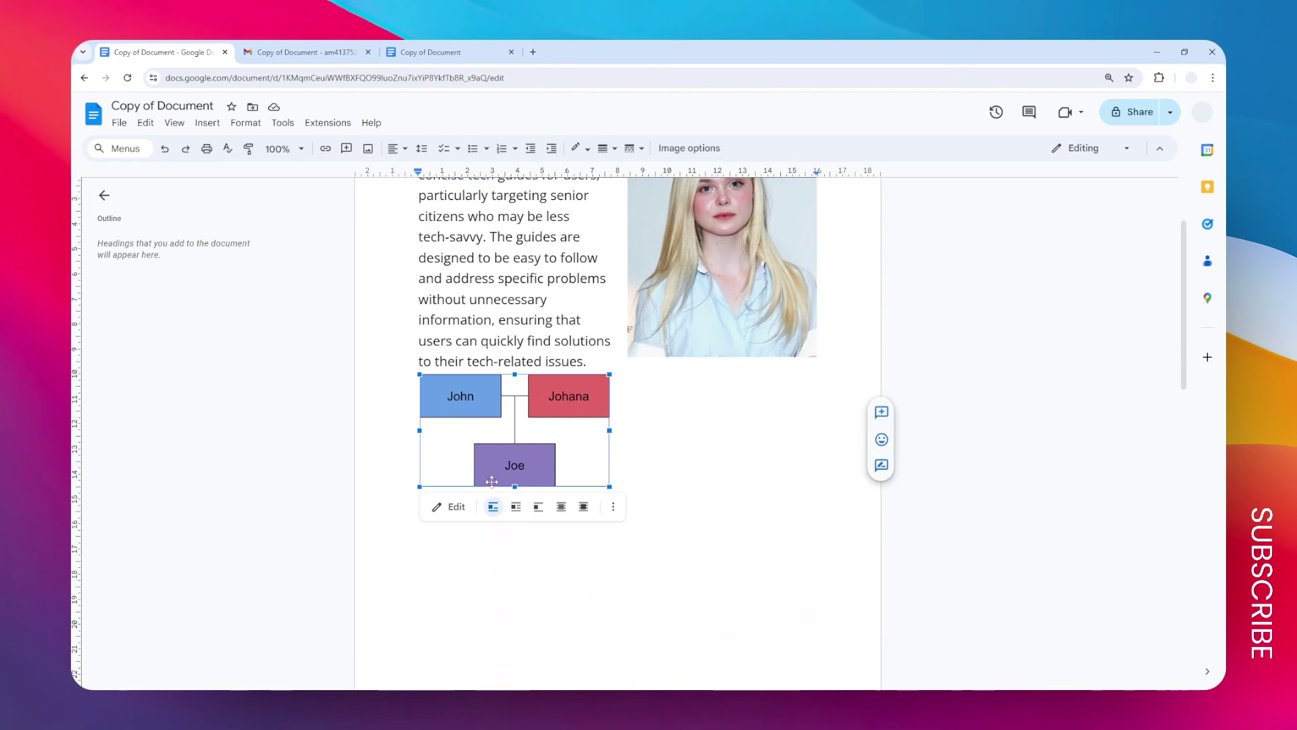
{"action": "left_click", "coordinate": [449, 506]}
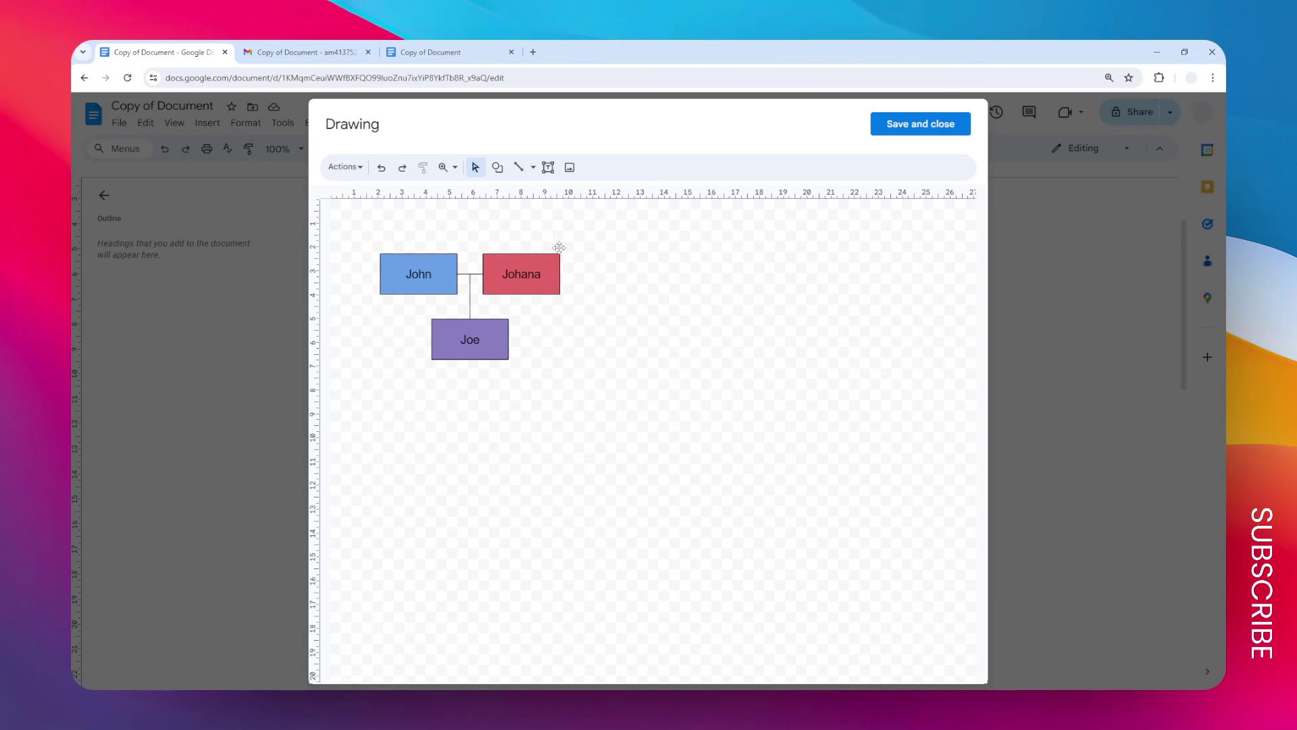
Save the drawing, enlarge it, set it to Wrap text, and move it below the paragraph
{"action": "left_click", "coordinate": [892, 124]}
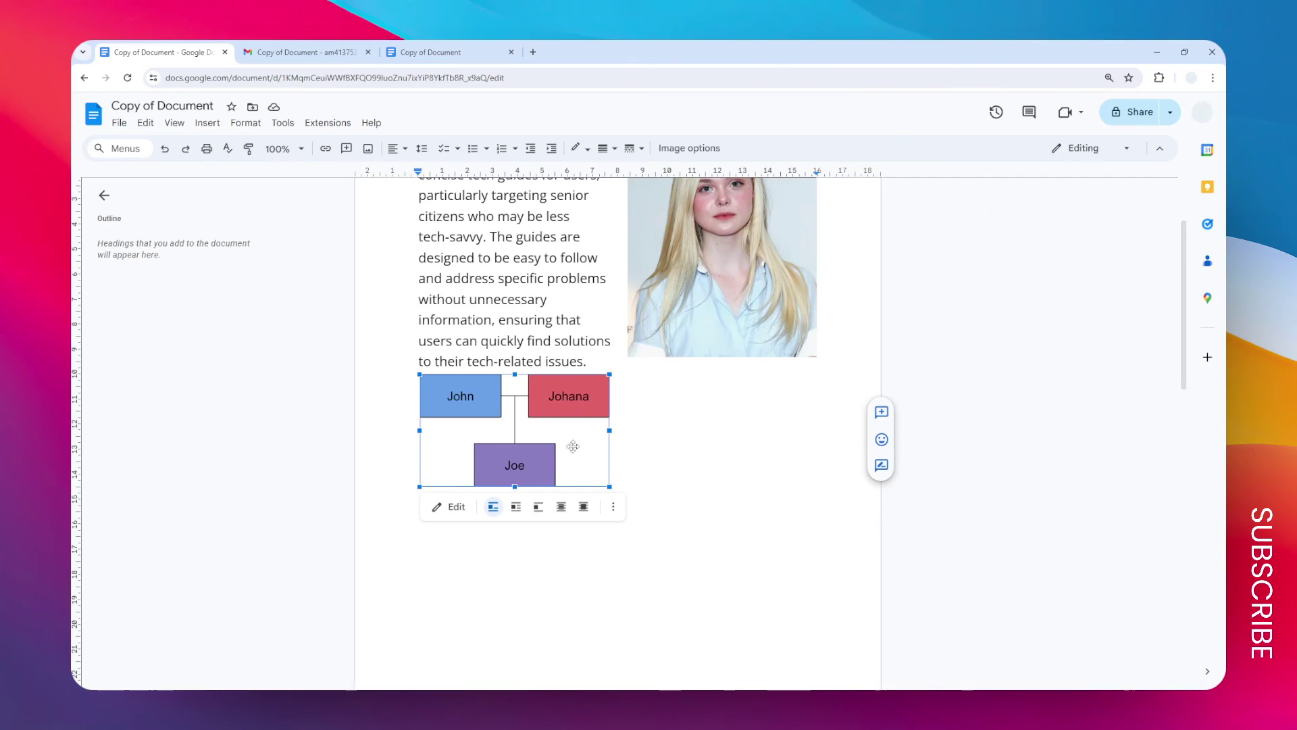
{"action": "left_click_drag", "start_coordinate": [610, 487], "coordinate": [800, 600]}
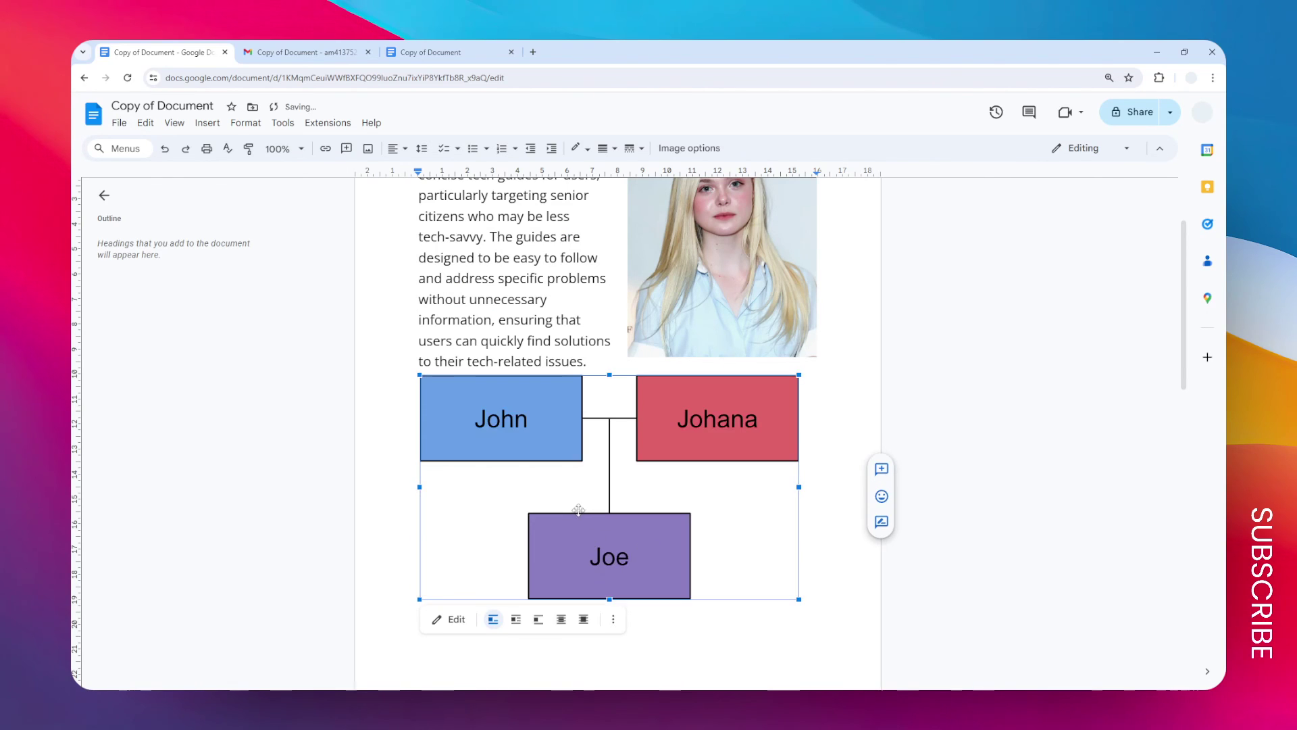
{"action": "scroll", "coordinate": [578, 510], "scroll_direction": "down", "scroll_amount": 2}
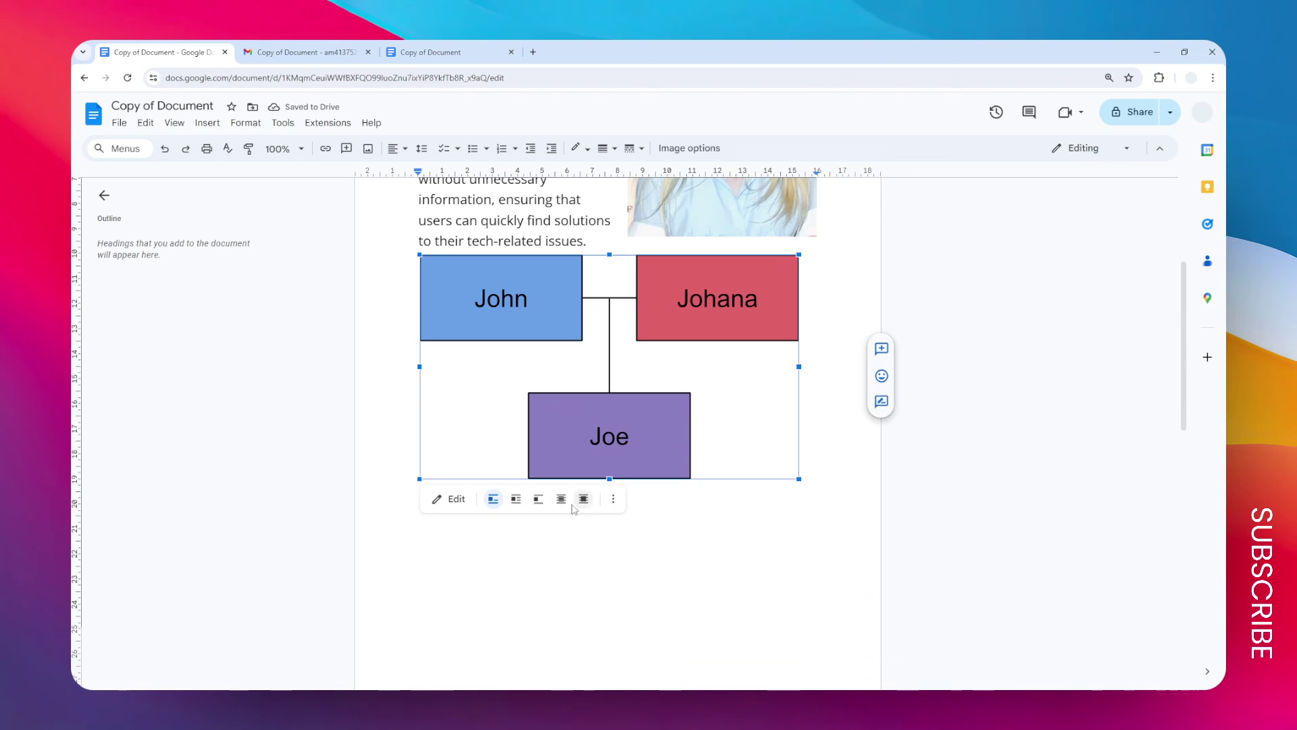
{"action": "left_click", "coordinate": [515, 499]}
{"action": "mouse_move", "coordinate": [530, 486]}
{"action": "left_mouse_down"}
{"action": "mouse_move", "coordinate": [509, 399]}
{"action": "mouse_move", "coordinate": [561, 401]}
{"action": "mouse_move", "coordinate": [568, 433]}
{"action": "mouse_move", "coordinate": [588, 412]}
{"action": "left_mouse_up"}
{"action": "scroll", "coordinate": [597, 445], "scroll_direction": "down", "scroll_amount": 2}
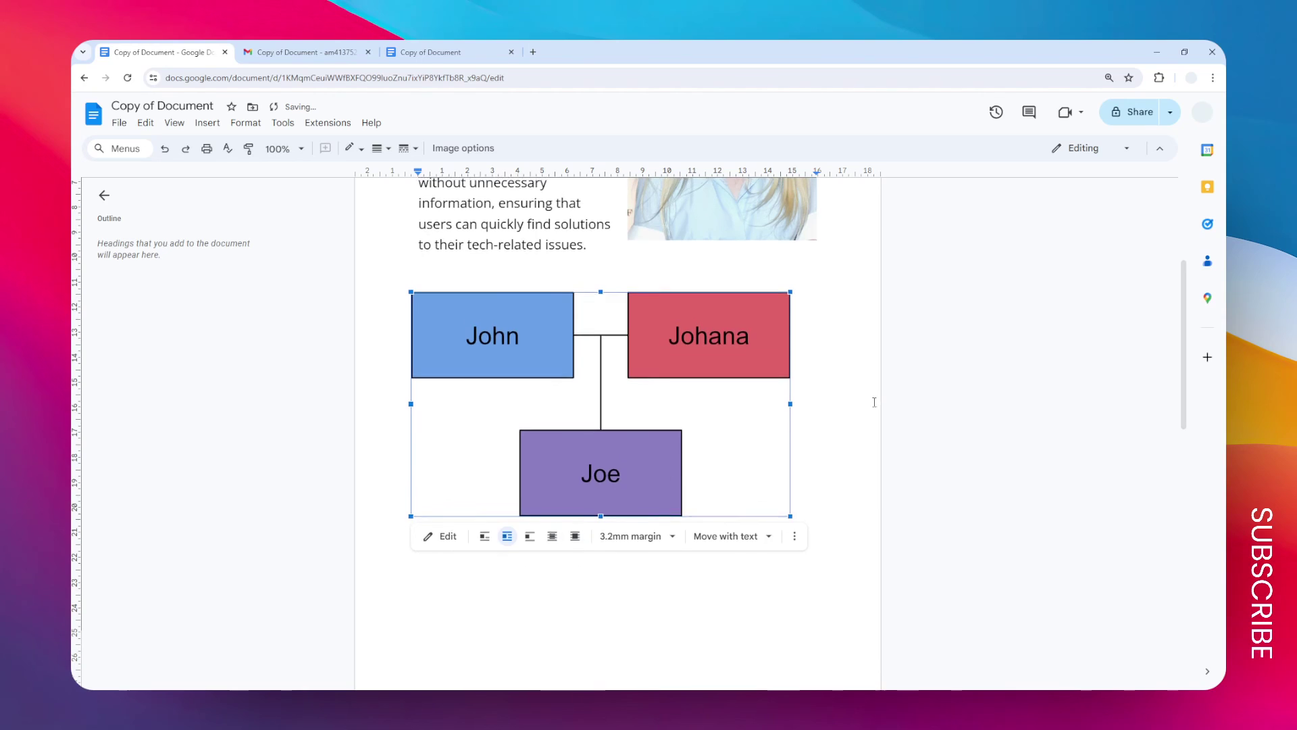
{"action": "scroll", "coordinate": [875, 402], "scroll_direction": "up", "scroll_amount": 2}
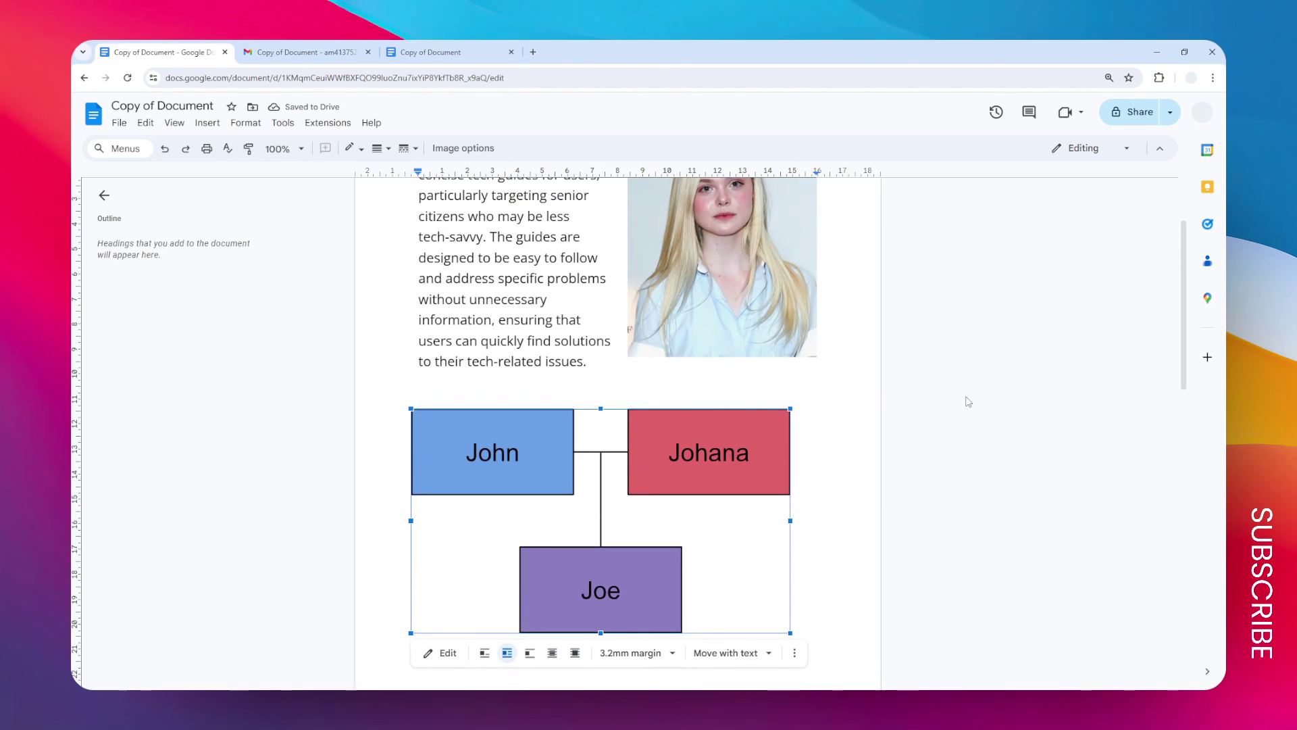